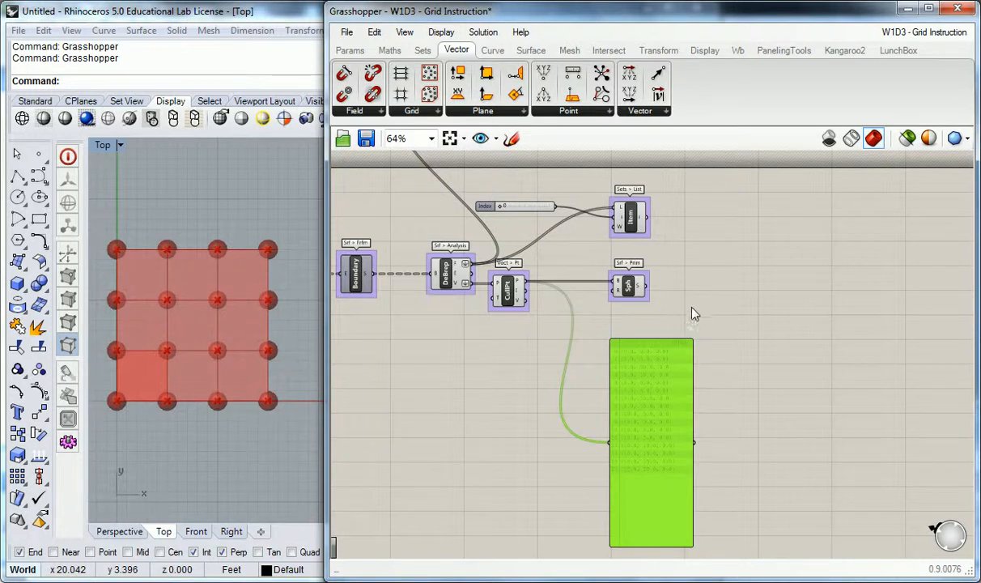
Delete the data panel and the Sphere component connected to the Cull Duplicates output.
right_drag(684, 313, 702, 293)
click(686, 314)
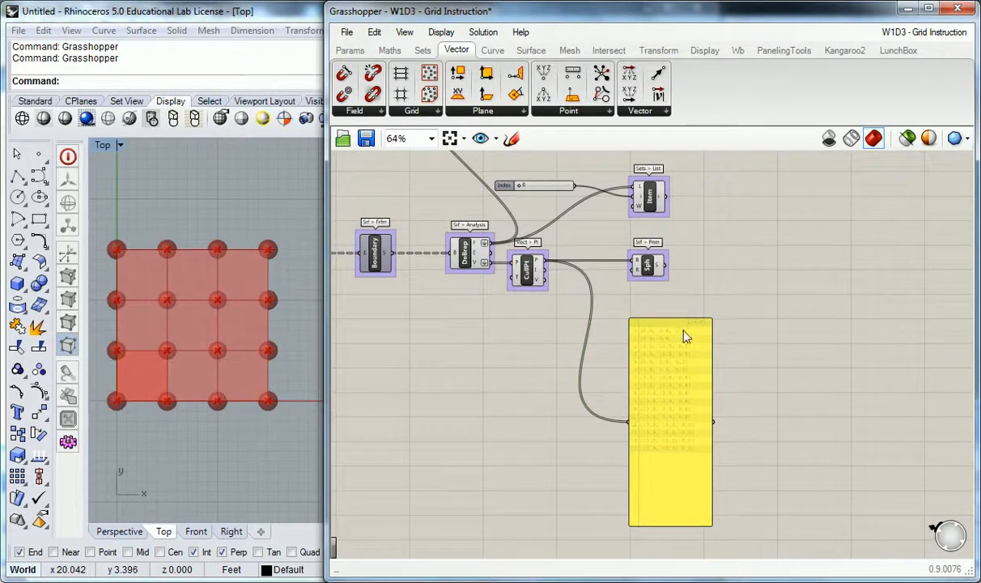
click(683, 337)
key(Delete)
click(647, 267)
key(Delete)
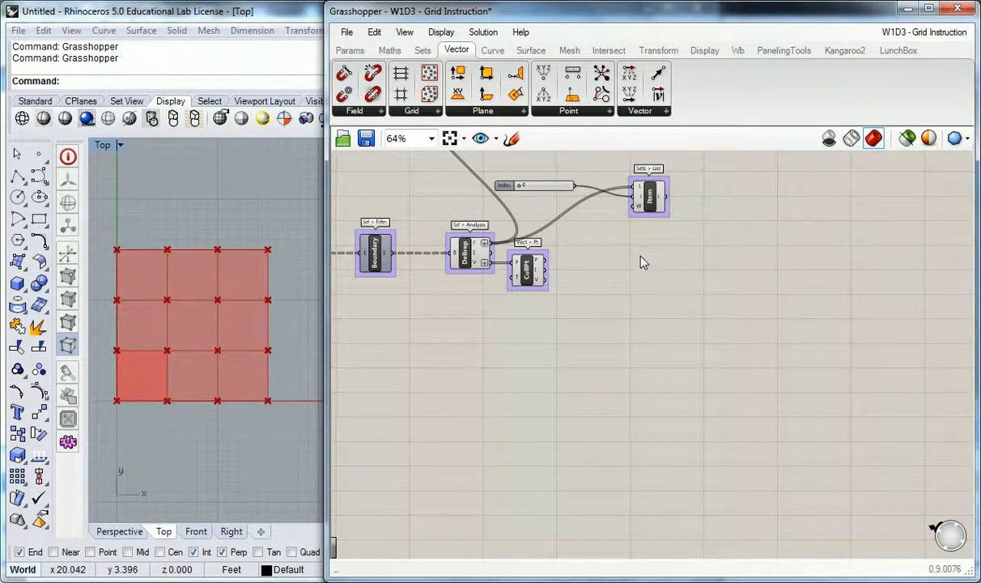
Delete the List Item component together with its Index slider.
right_drag(640, 257, 641, 298)
click(651, 242)
right_drag(651, 241, 689, 283)
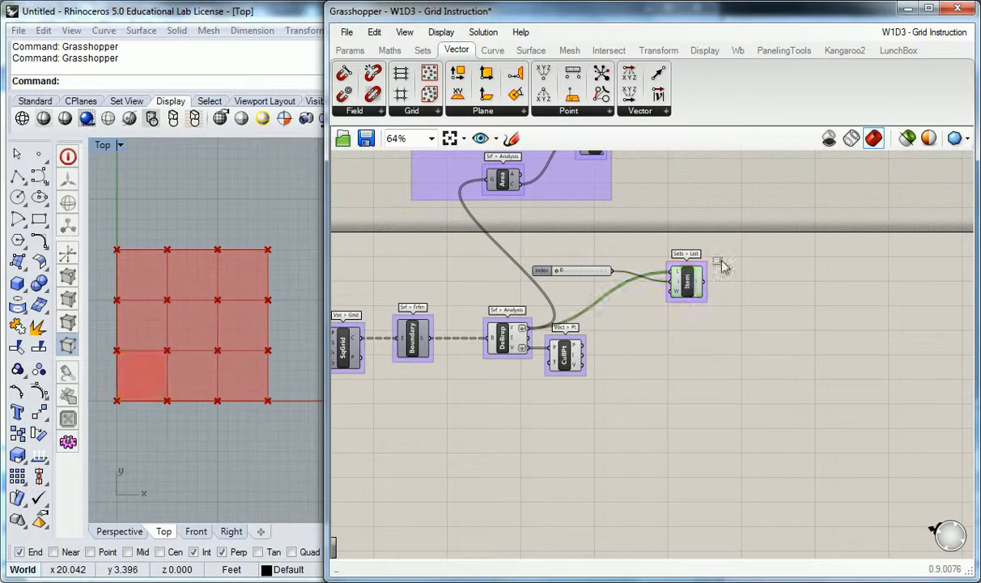
drag(735, 259, 590, 296)
key(Delete)
right_drag(589, 328, 611, 302)
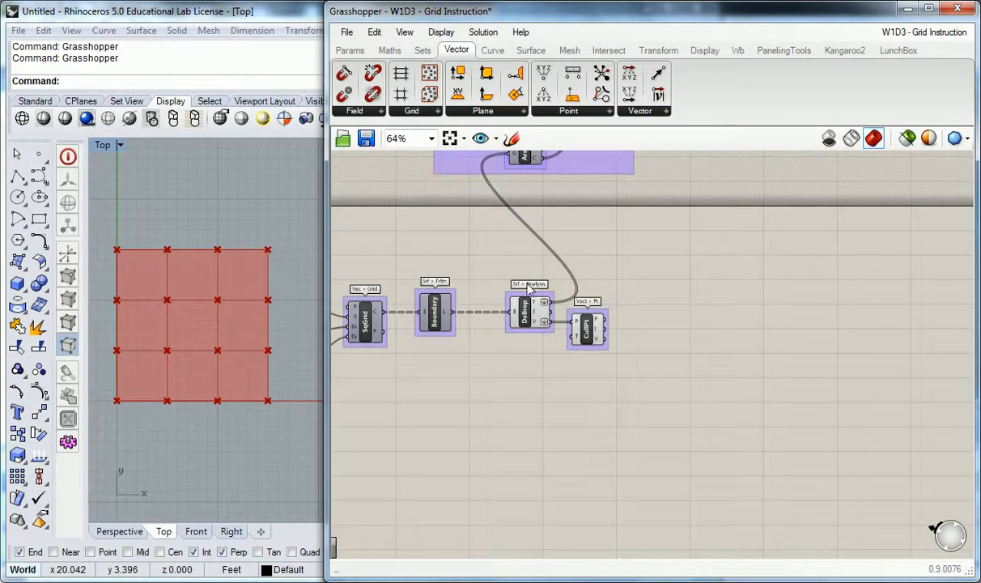
Disconnect the DeBrep vertices from the Cull Duplicates points input and move the Cull Duplicates component up, clear of DeBrep.
right_drag(528, 284, 548, 283)
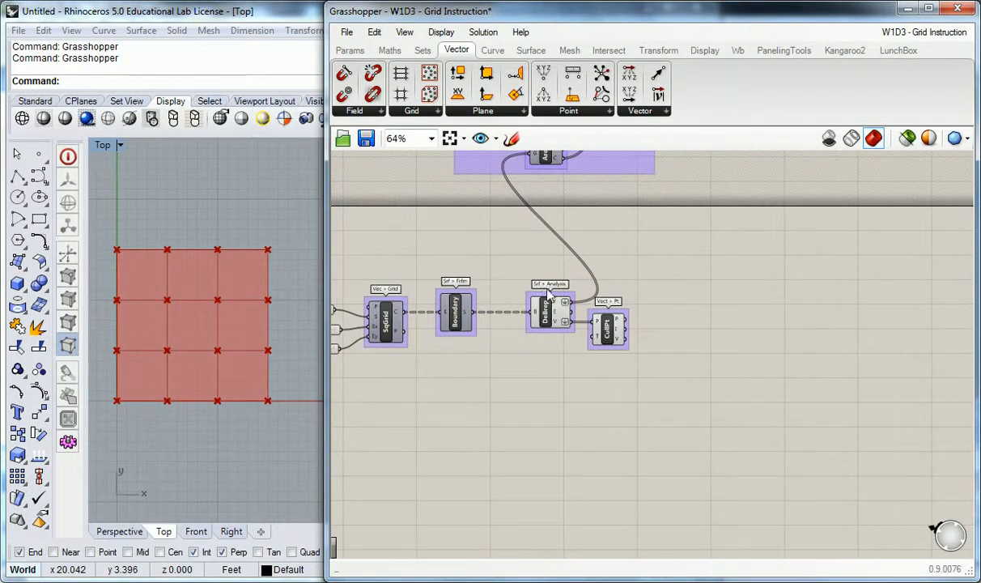
click(603, 327)
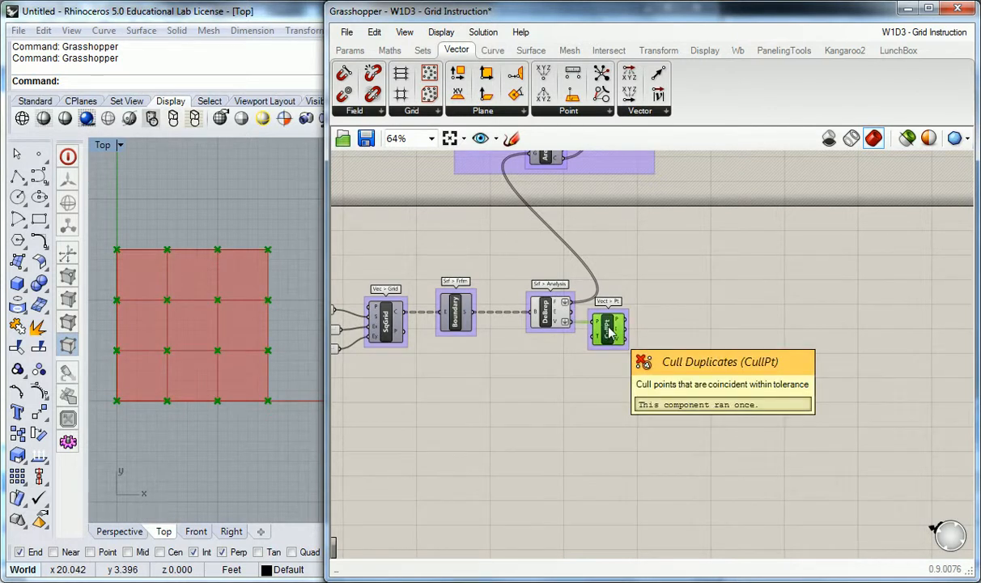
right_click(597, 322)
mouse_move(655, 302)
click(788, 294)
drag(614, 325, 630, 241)
click(626, 313)
right_drag(577, 244, 582, 262)
right_drag(212, 249, 228, 225)
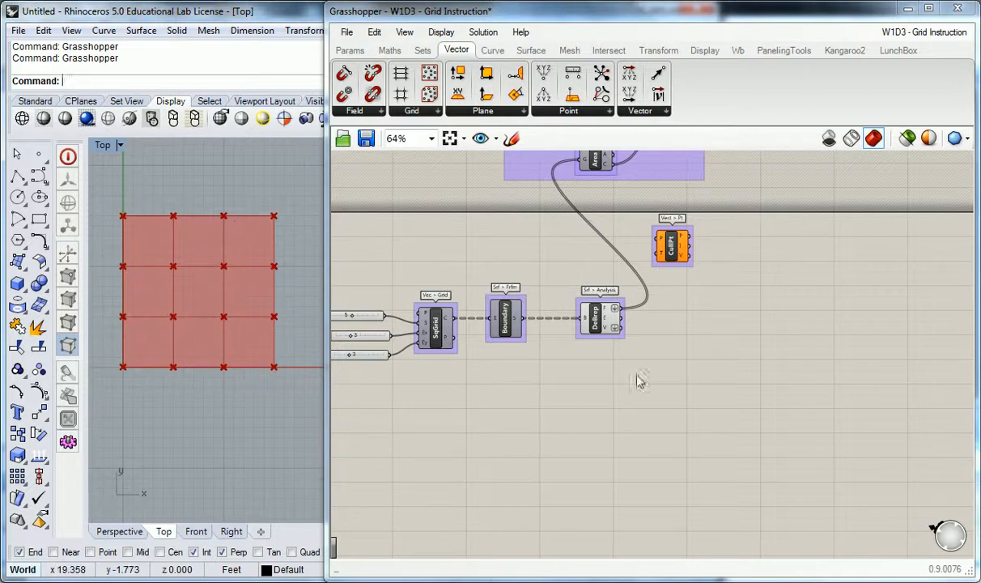
Reconnect DeBrep's V output to the P input of Cull Duplicates and place the component back beside DeBrep.
drag(620, 328, 673, 339)
click(690, 284)
right_drag(725, 335, 668, 337)
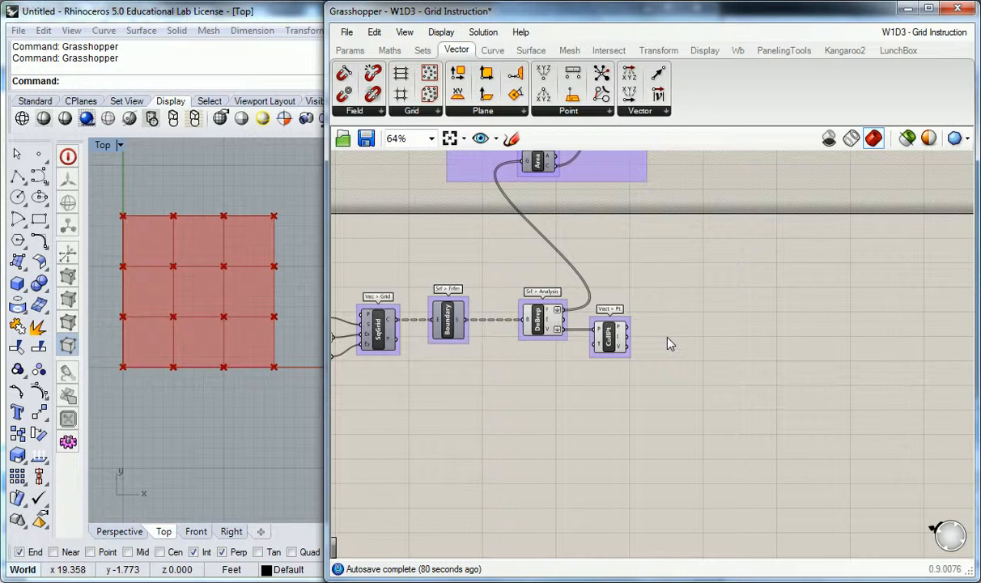
Move the SqGrid, Boundary, DeBrep and Cull Duplicates components together up and away from the Size and Extent sliders.
right_drag(457, 228, 585, 235)
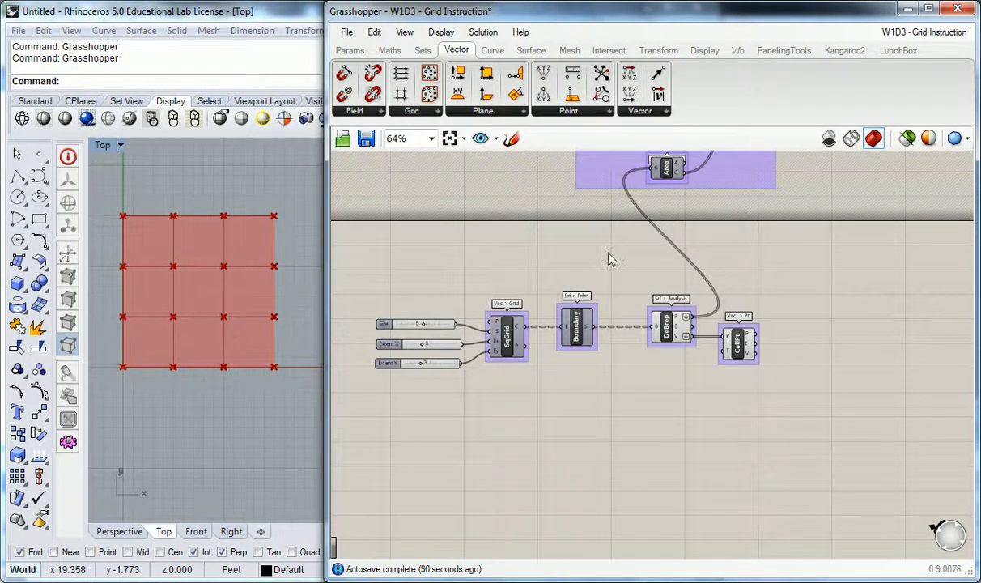
right_drag(612, 241, 604, 228)
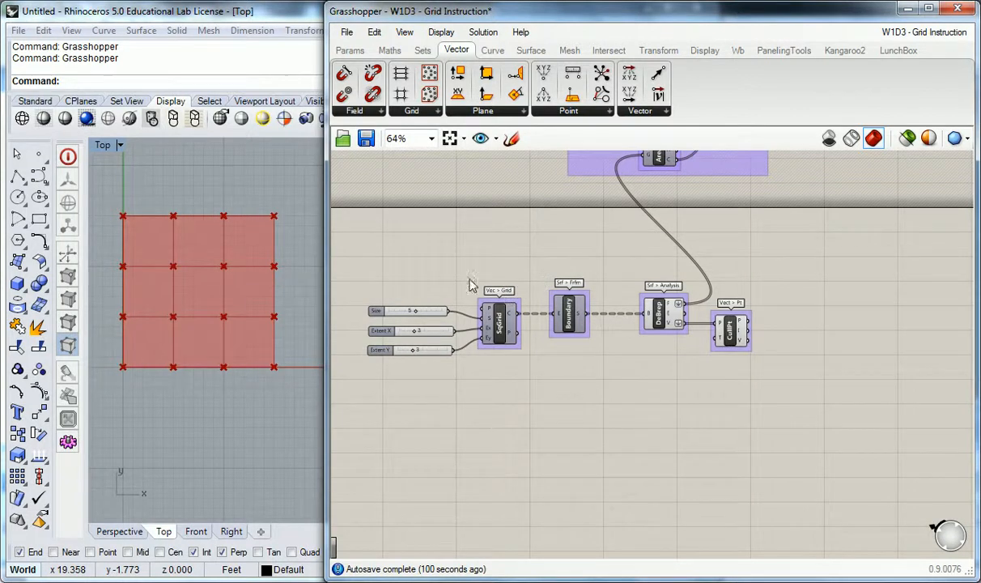
right_drag(442, 263, 458, 252)
click(397, 301)
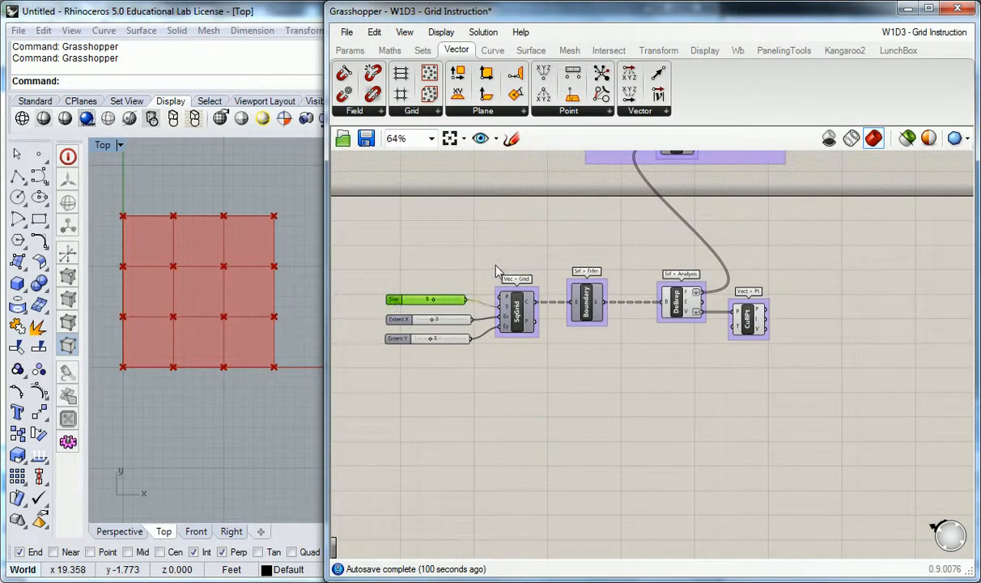
drag(838, 253, 560, 288)
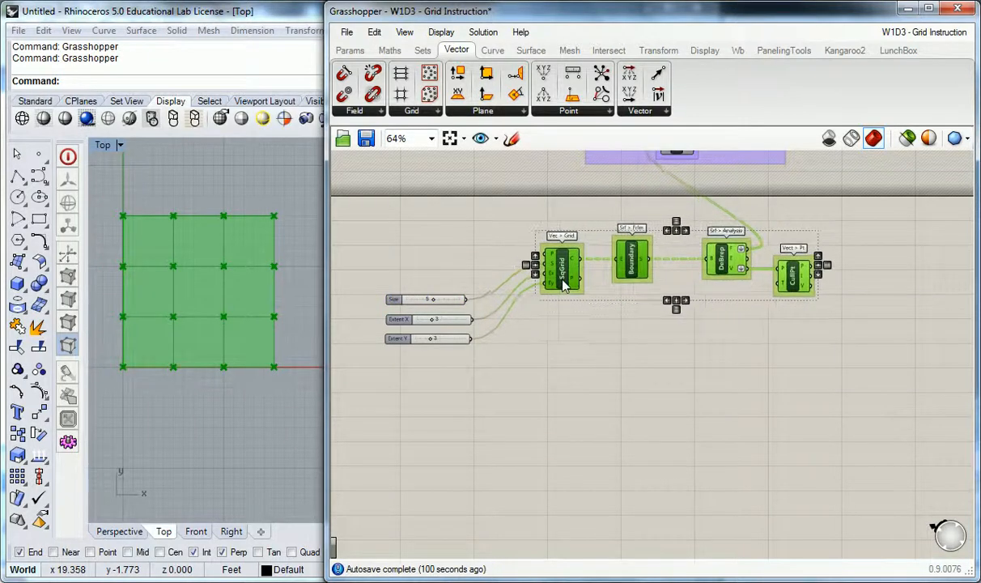
click(613, 324)
right_drag(613, 324, 585, 337)
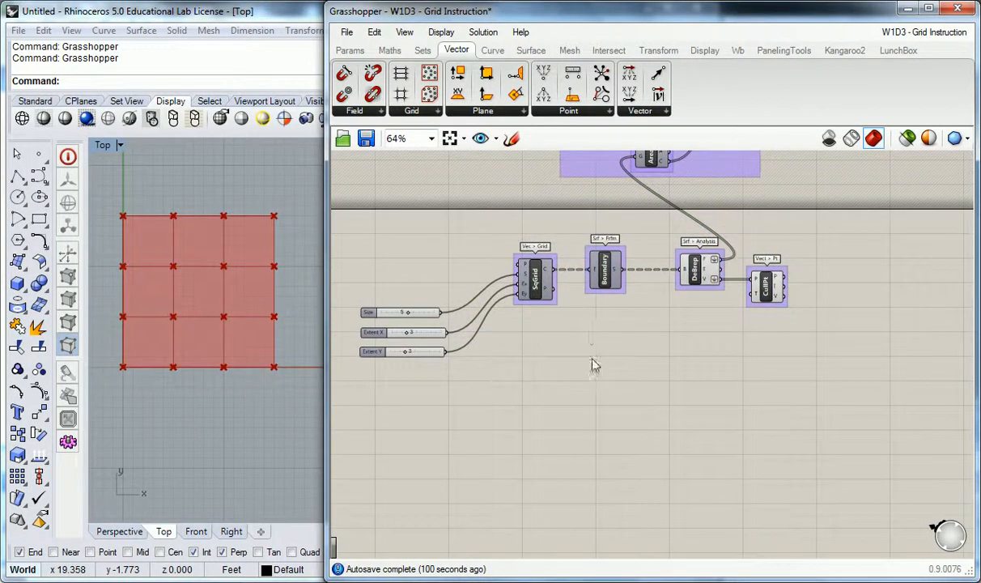
right_drag(739, 361, 703, 363)
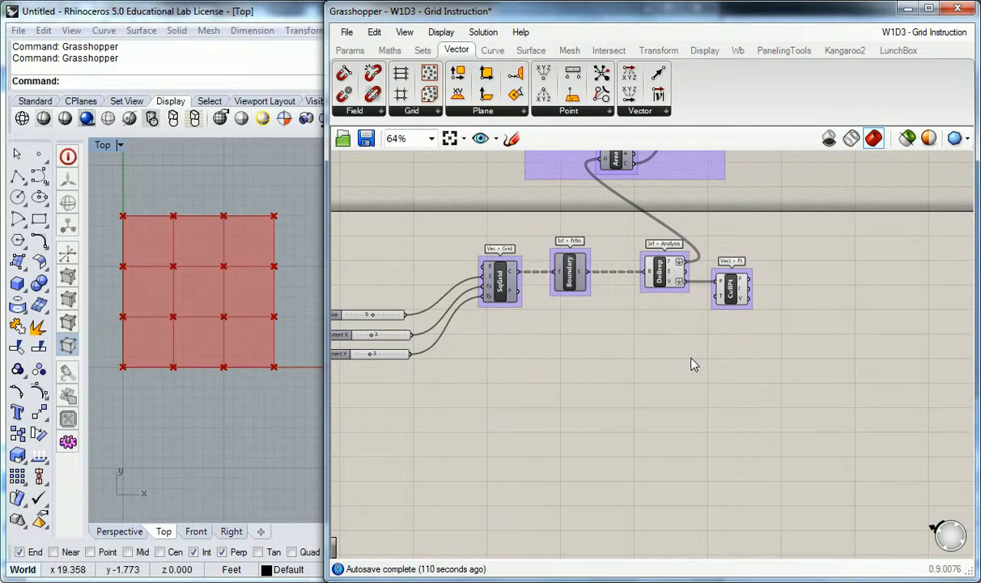
Add a Circle component from the Curve primitives to the lower right of Cull Duplicates.
click(493, 51)
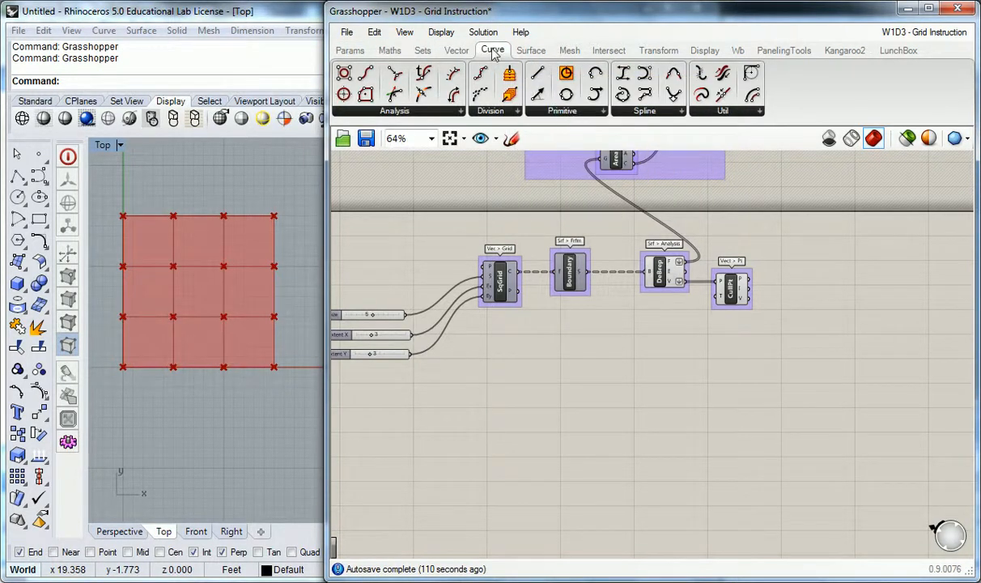
click(573, 112)
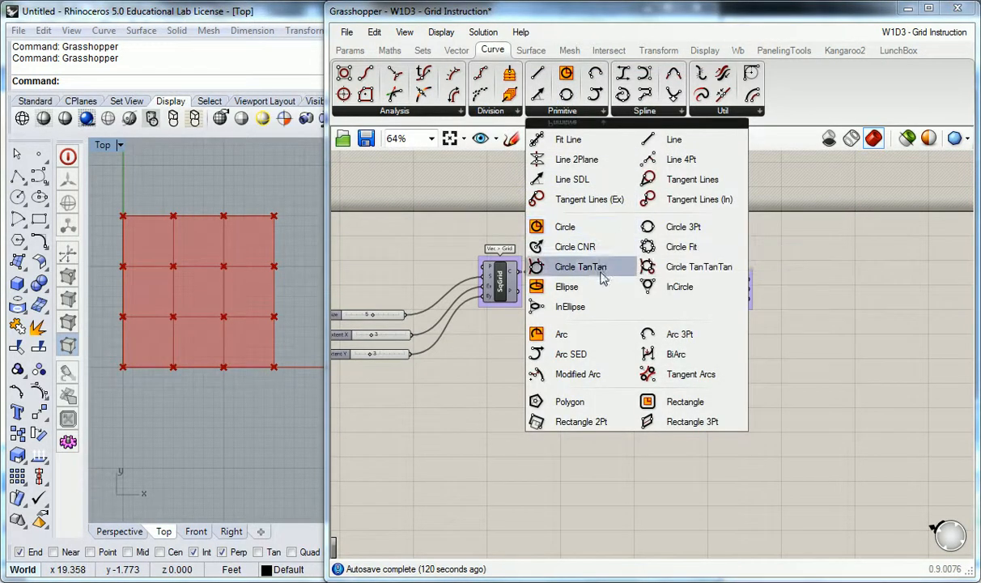
click(568, 230)
click(779, 324)
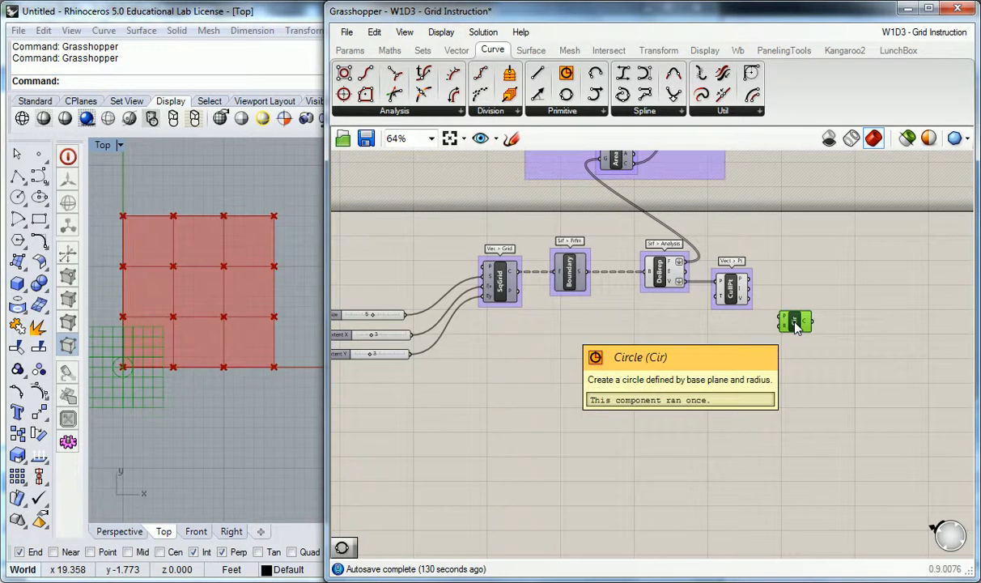
Group the Circle component and label the group "Crv > Prim".
key(ctrl+g)
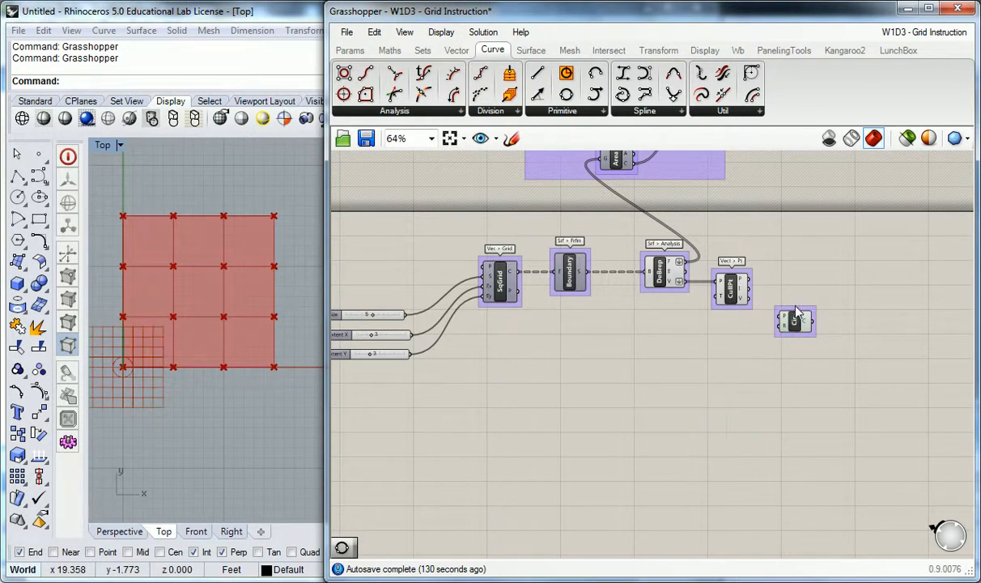
right_click(795, 309)
text(Crv)
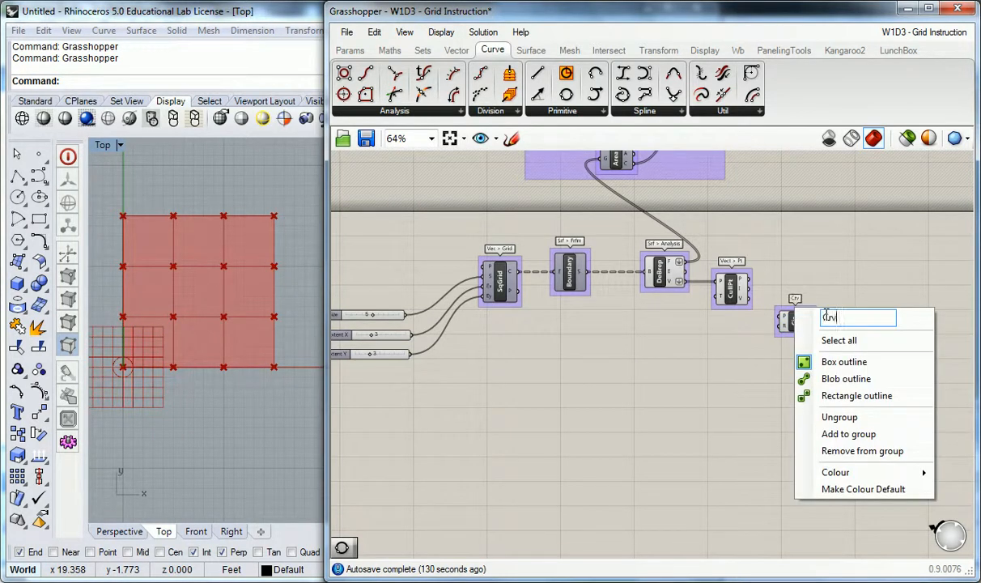
text( > Prim)
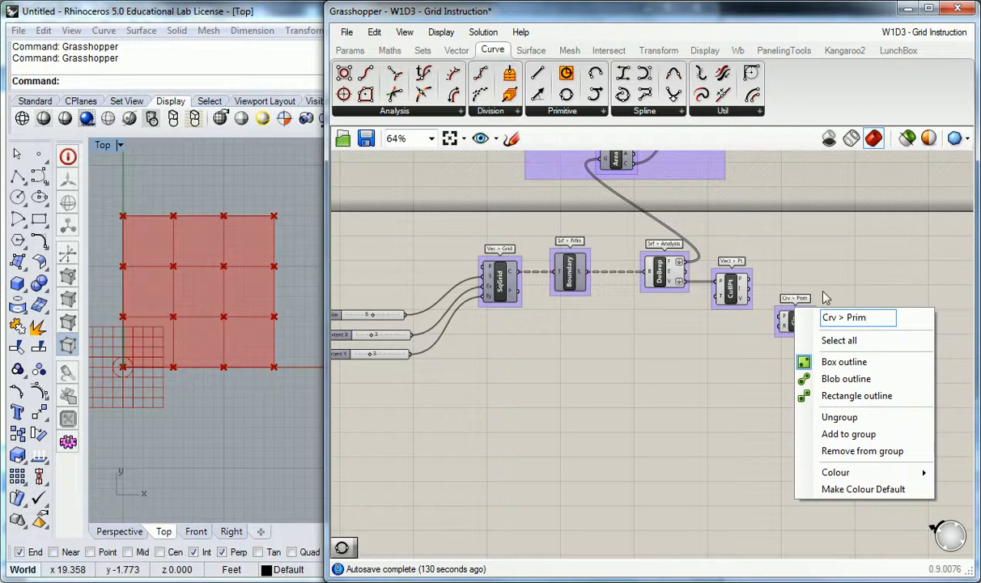
key(Return)
right_drag(819, 285, 785, 279)
Move the grouped Circle component slightly farther from Cull Duplicates.
click(569, 116)
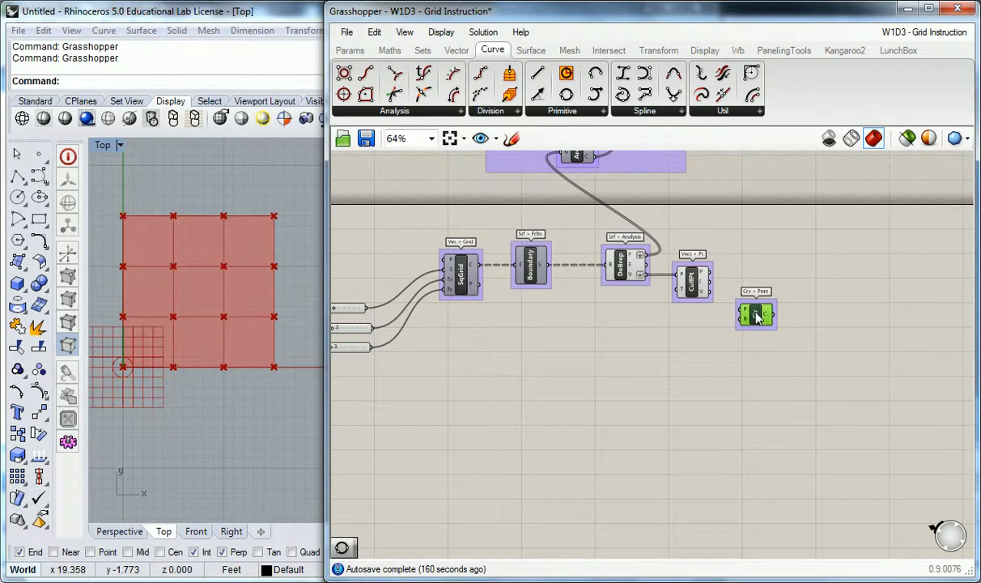
drag(757, 318, 775, 319)
click(754, 303)
Connect the P output of Cull Duplicates to the Circle component's P input.
scroll(757, 303, up, 2)
right_drag(753, 239, 593, 296)
scroll(609, 333, up, 2)
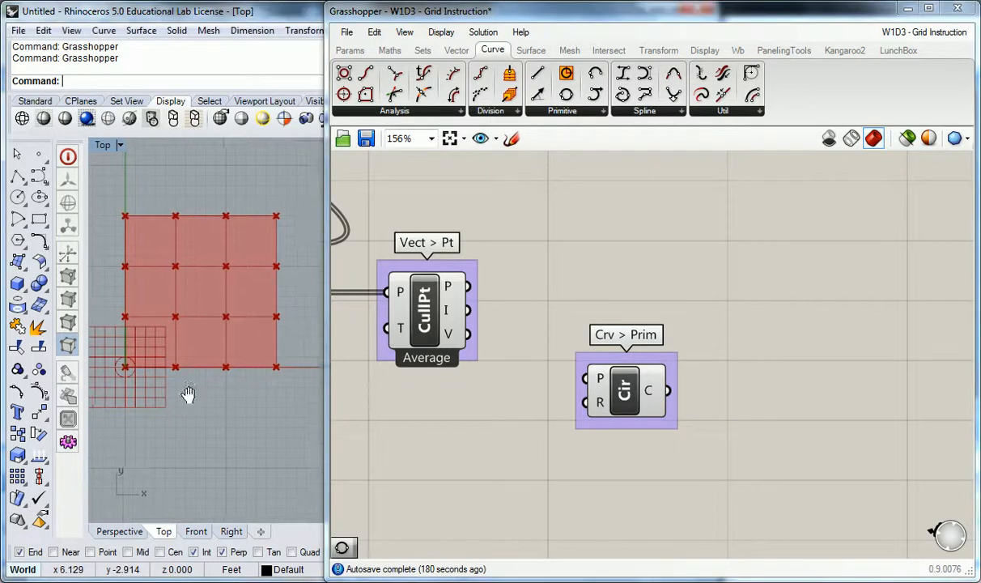
right_drag(185, 396, 219, 372)
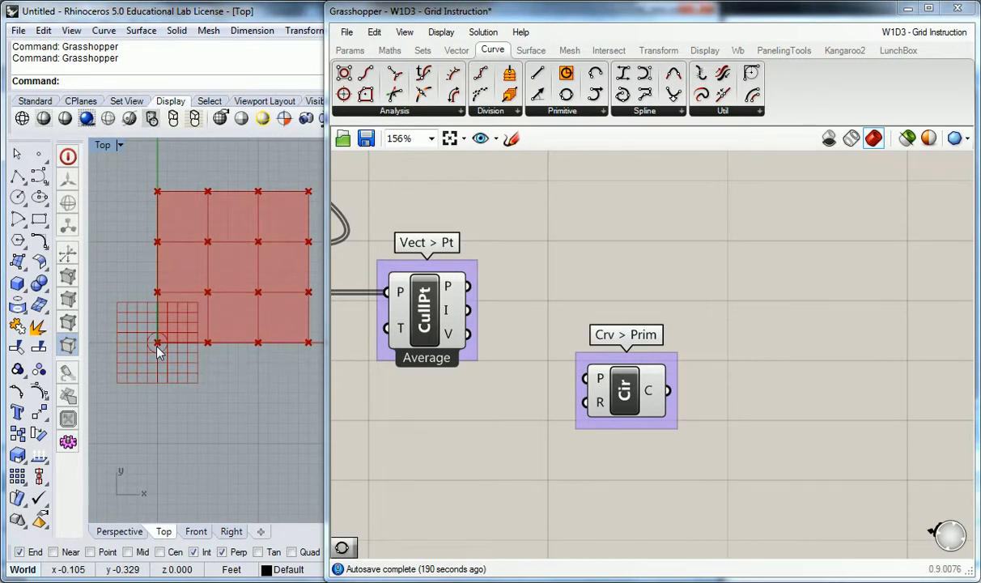
right_drag(235, 268, 183, 278)
scroll(510, 283, down, 3)
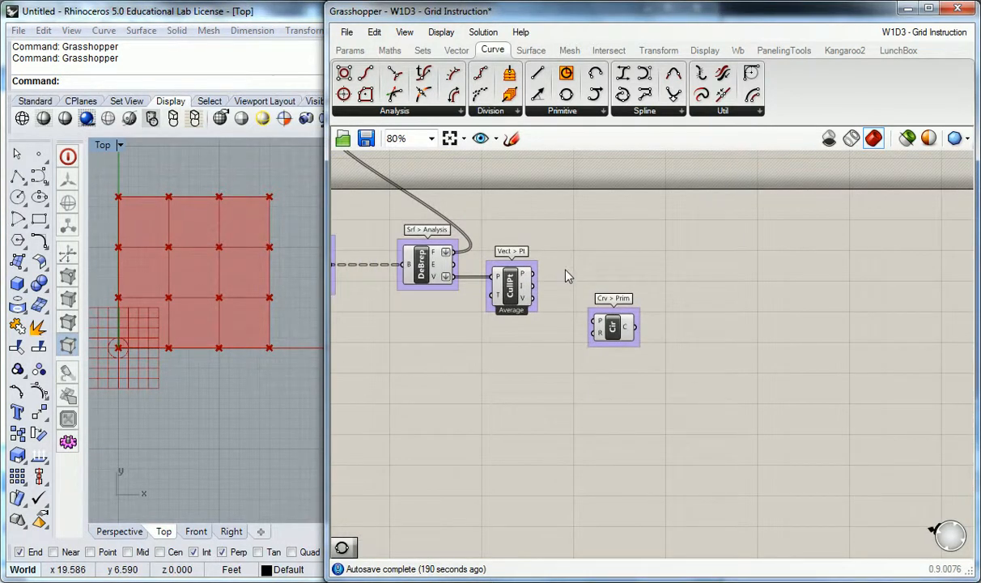
right_drag(566, 269, 580, 292)
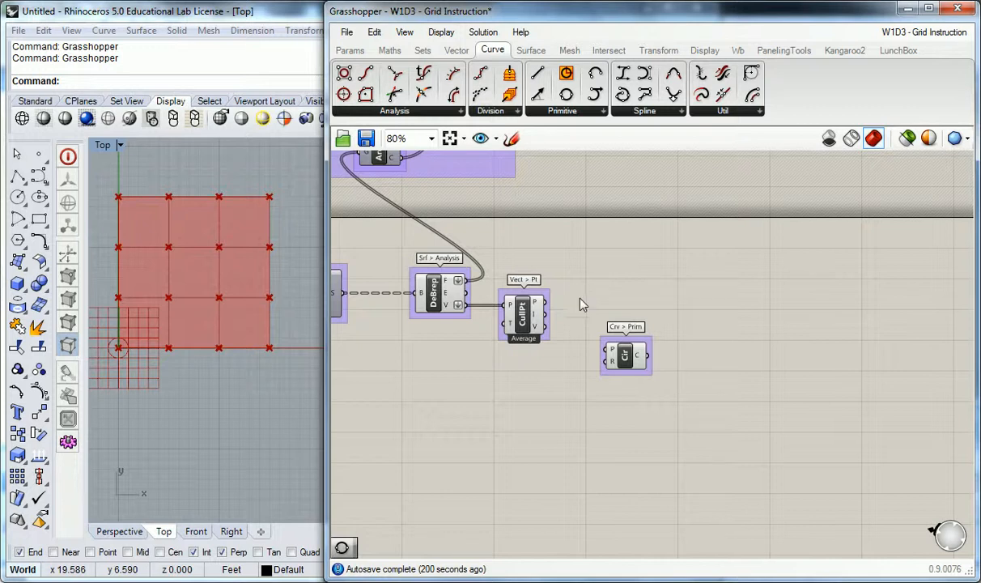
drag(553, 310, 601, 350)
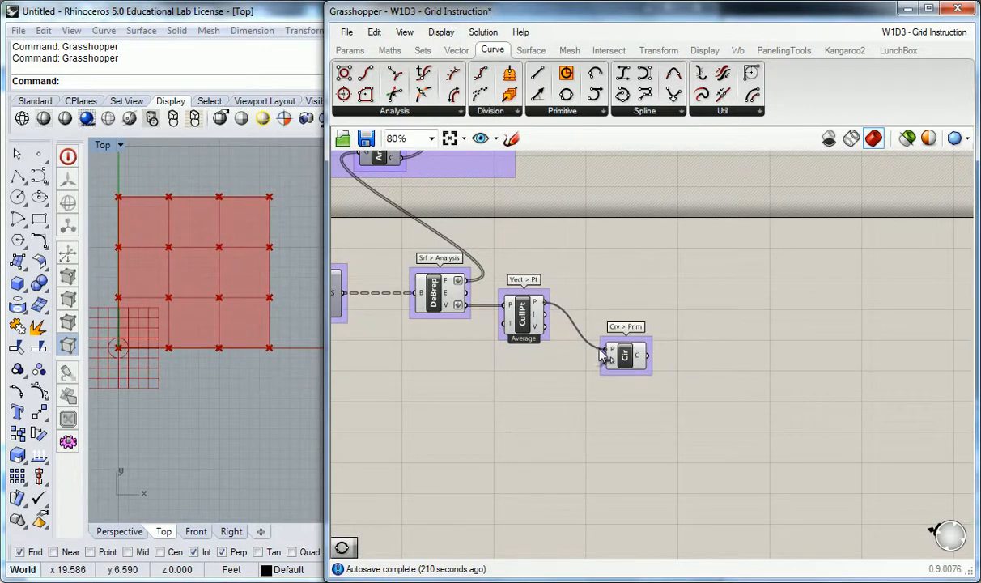
right_drag(591, 296, 612, 302)
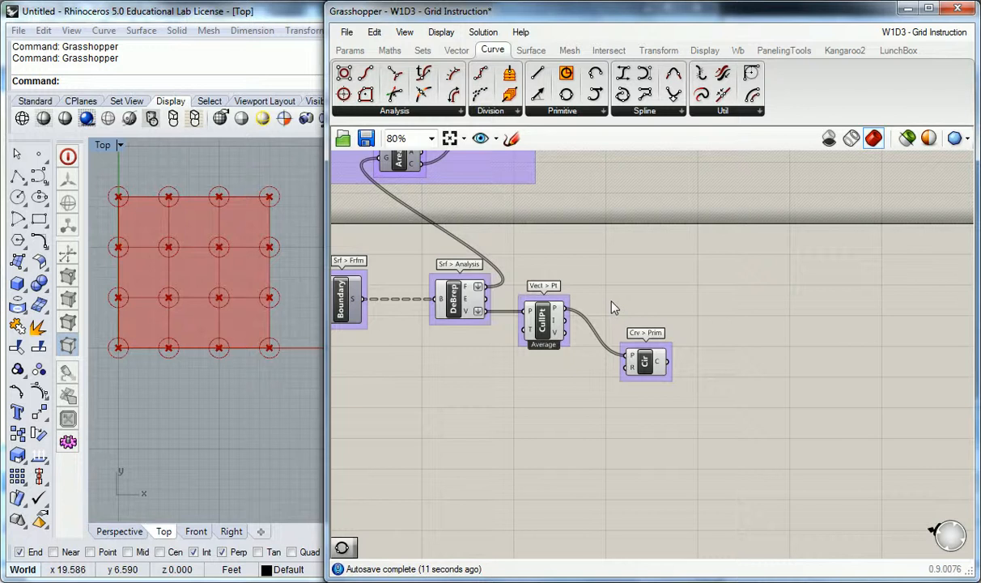
Examine the Circle component's radius input and the sliders that drive the square grid.
right_drag(609, 307, 701, 287)
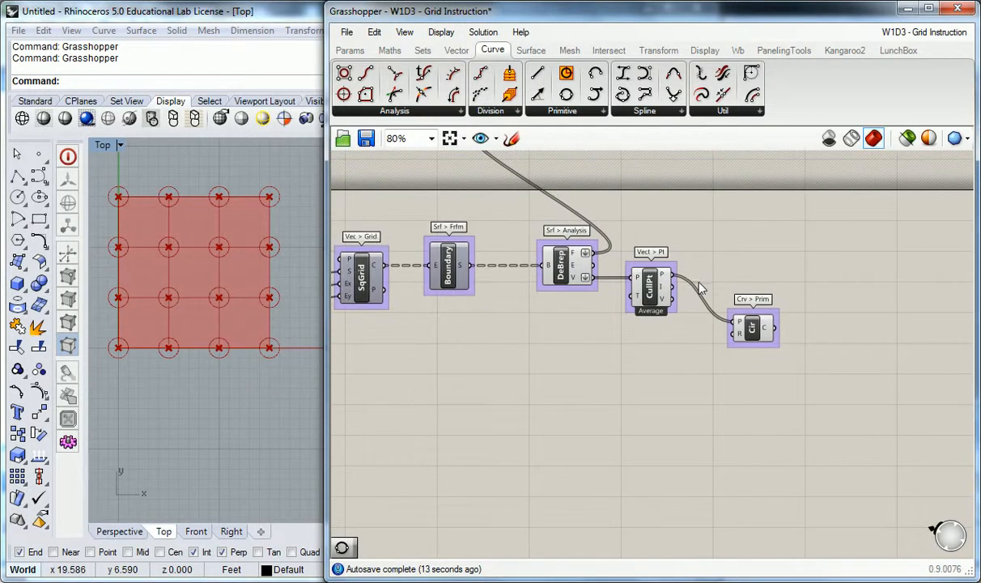
right_drag(647, 353, 716, 334)
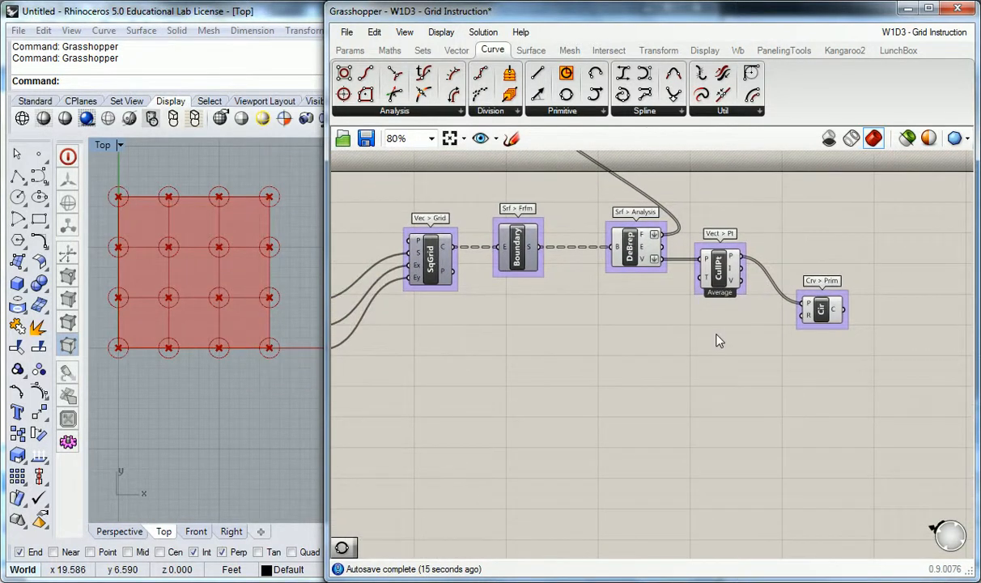
mouse_move(809, 319)
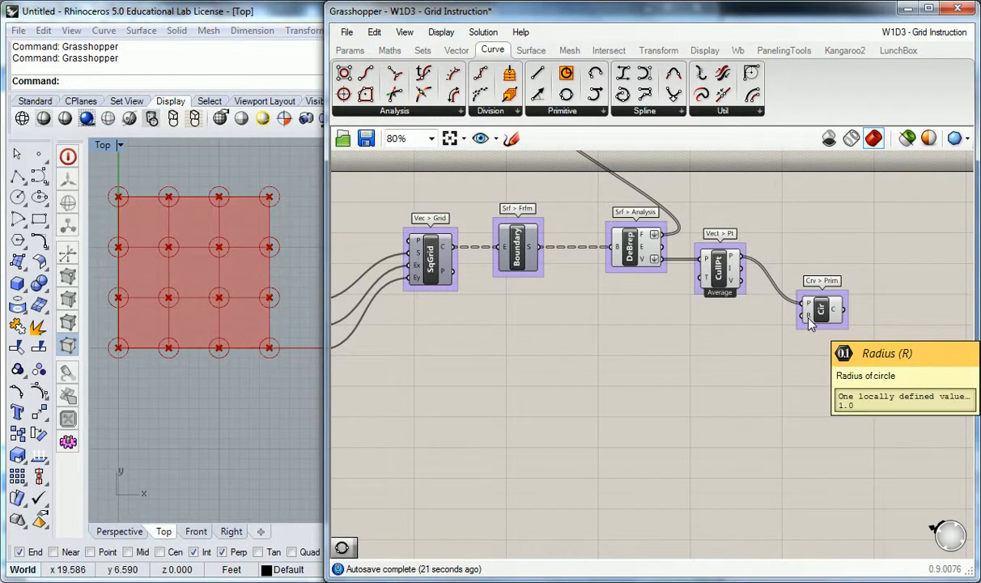
scroll(672, 303, down, 3)
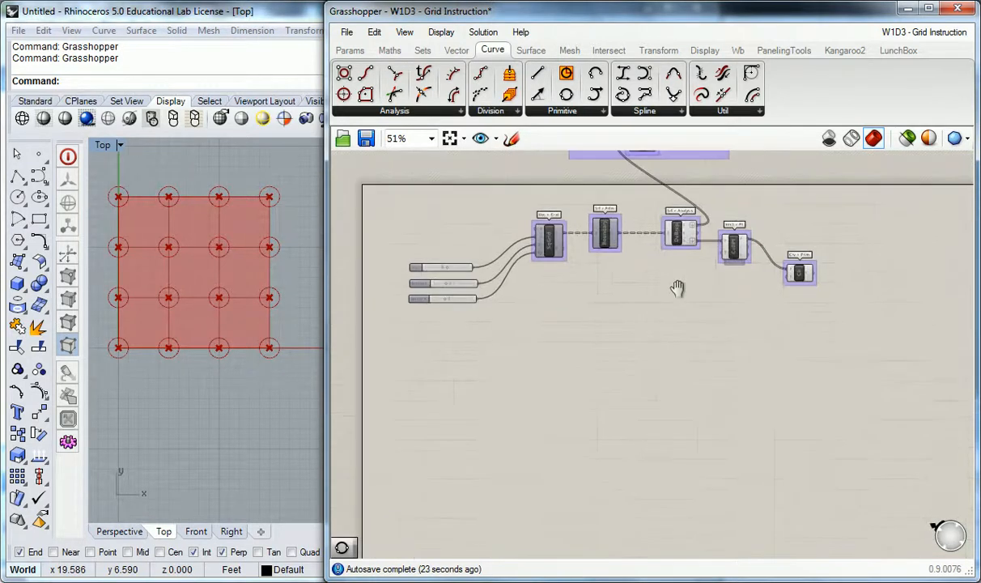
scroll(489, 289, up, 3)
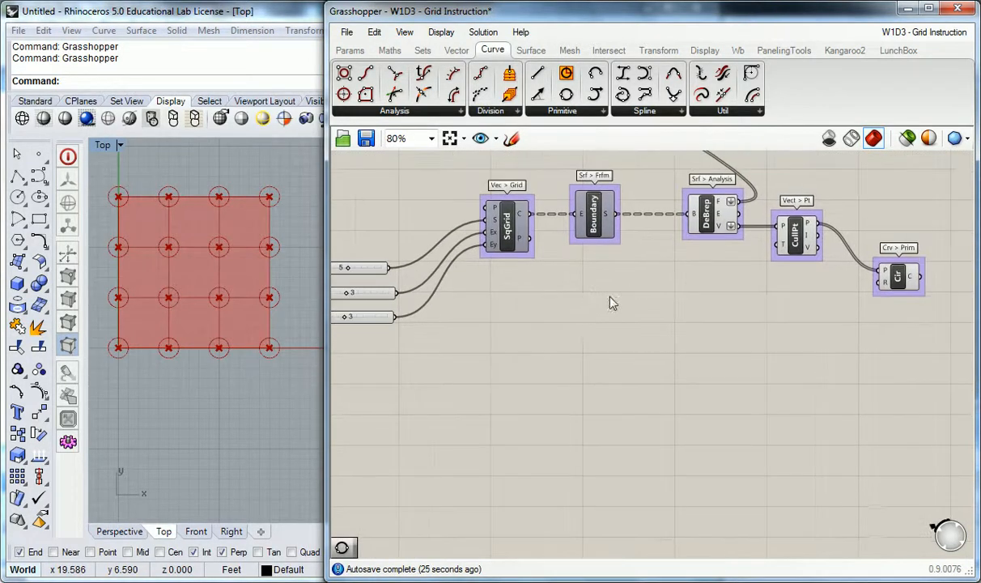
mouse_move(365, 269)
right_drag(407, 242, 403, 246)
right_drag(482, 245, 464, 255)
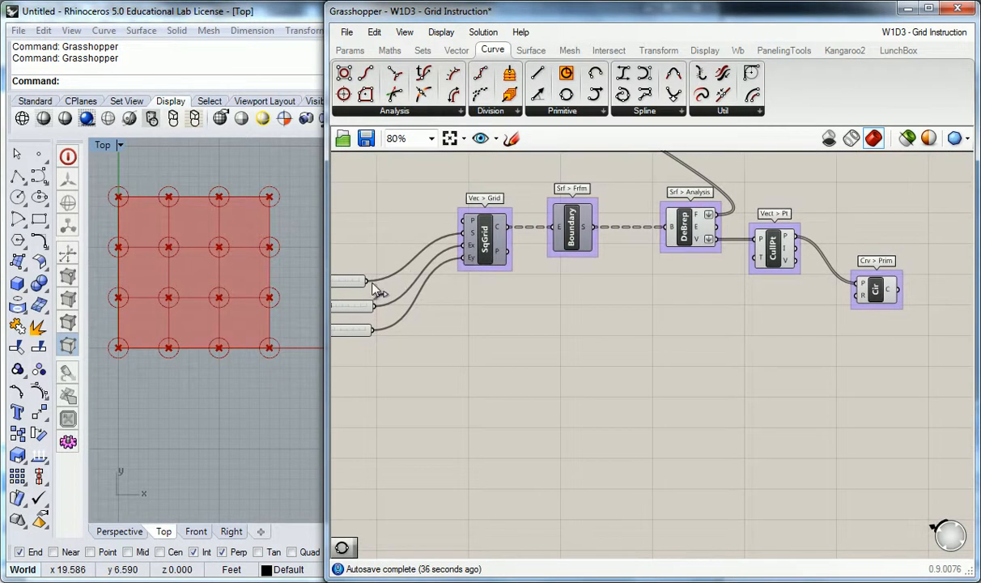
Add a number slider with the value 2.5 and connect it to the Circle component's R input.
right_drag(734, 315, 672, 314)
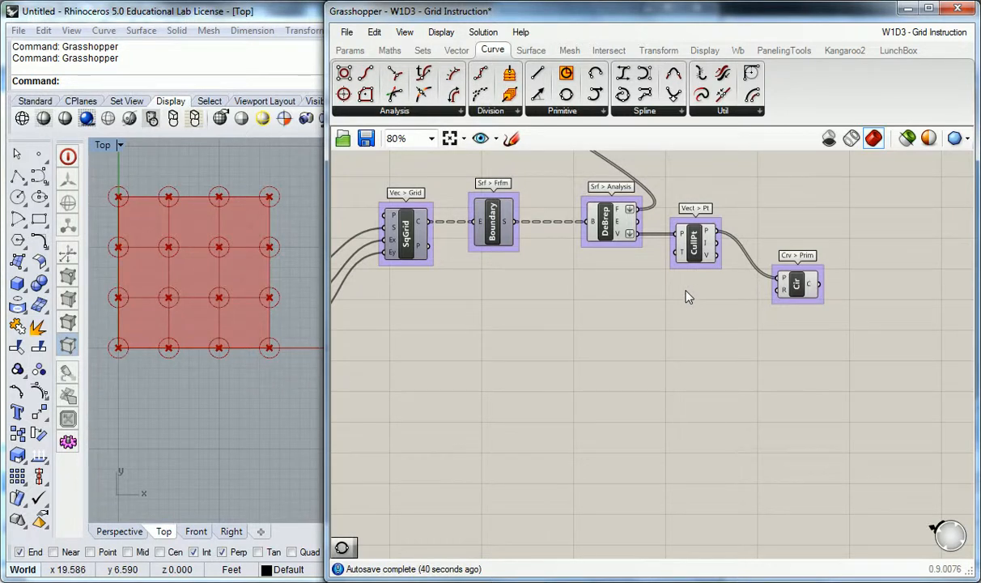
double_click(686, 293)
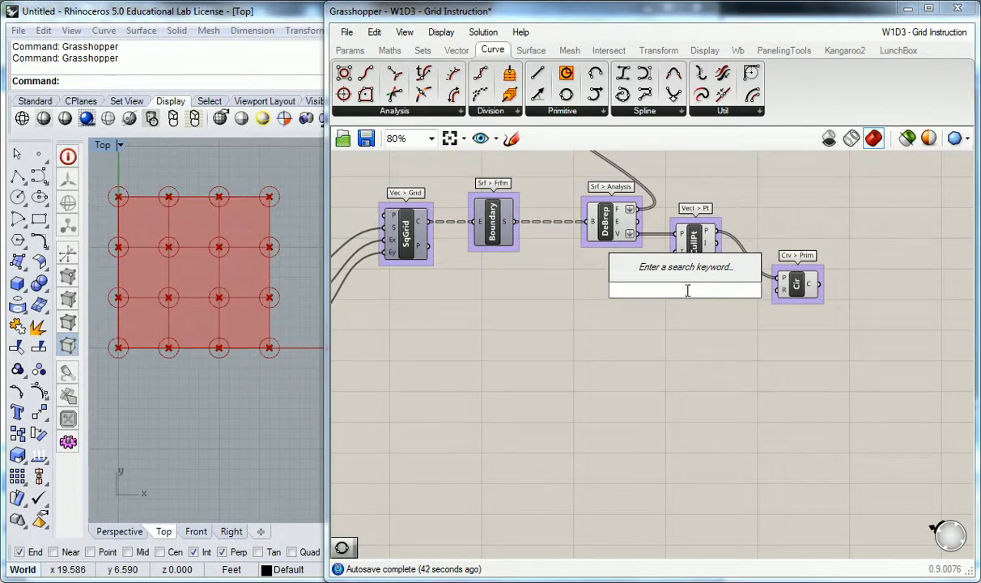
text(2.5)
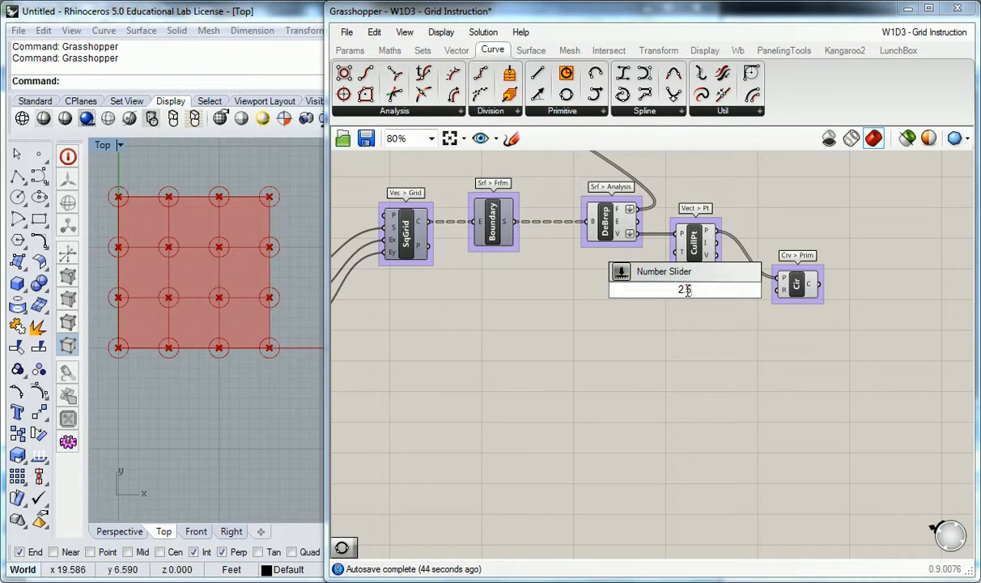
key(Return)
right_drag(592, 338, 754, 328)
right_drag(692, 329, 442, 354)
drag(645, 316, 686, 316)
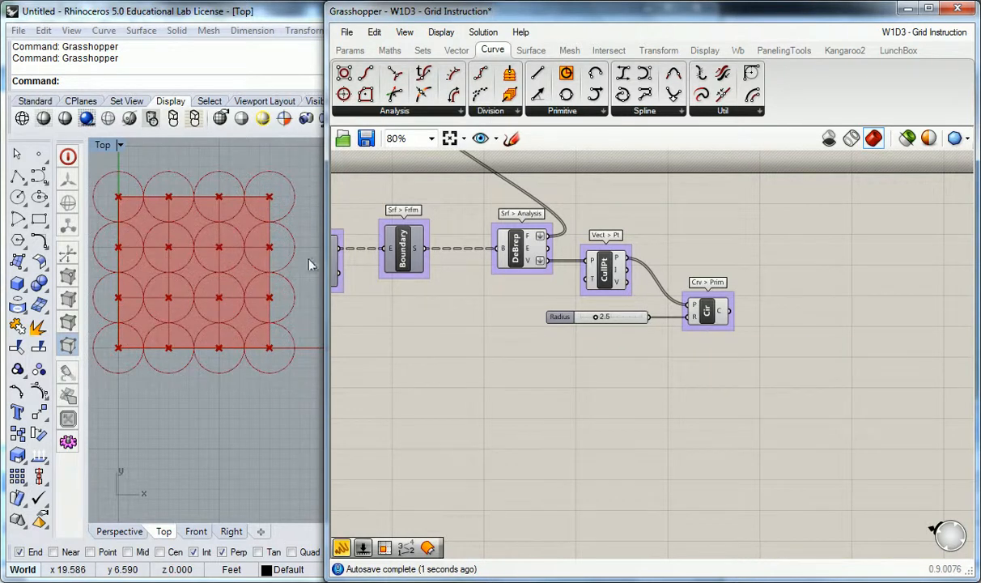
right_drag(259, 281, 268, 292)
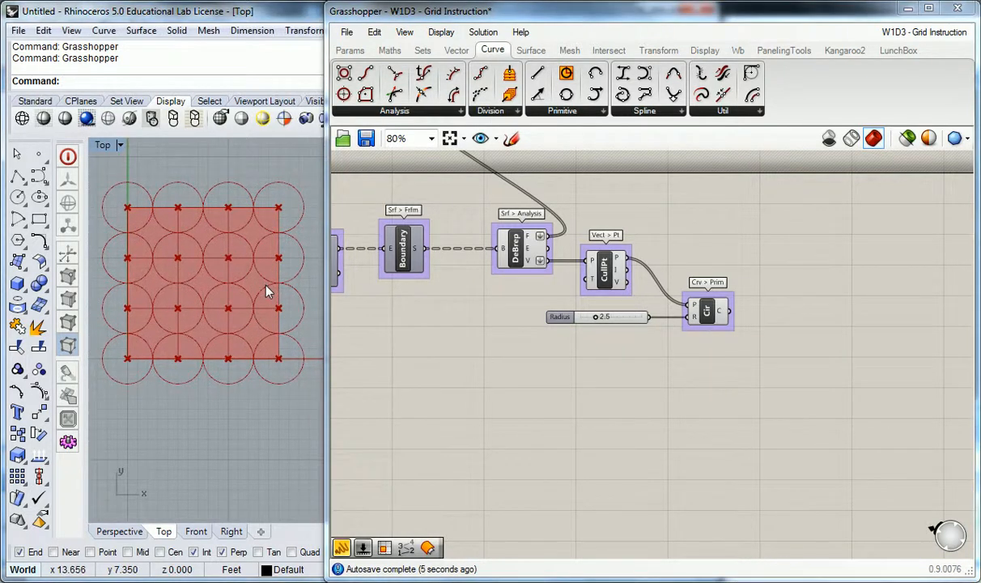
Set the square grid's Size slider to 8.
scroll(408, 313, down, 4)
right_drag(490, 313, 543, 305)
scroll(413, 293, up, 4)
drag(409, 290, 433, 290)
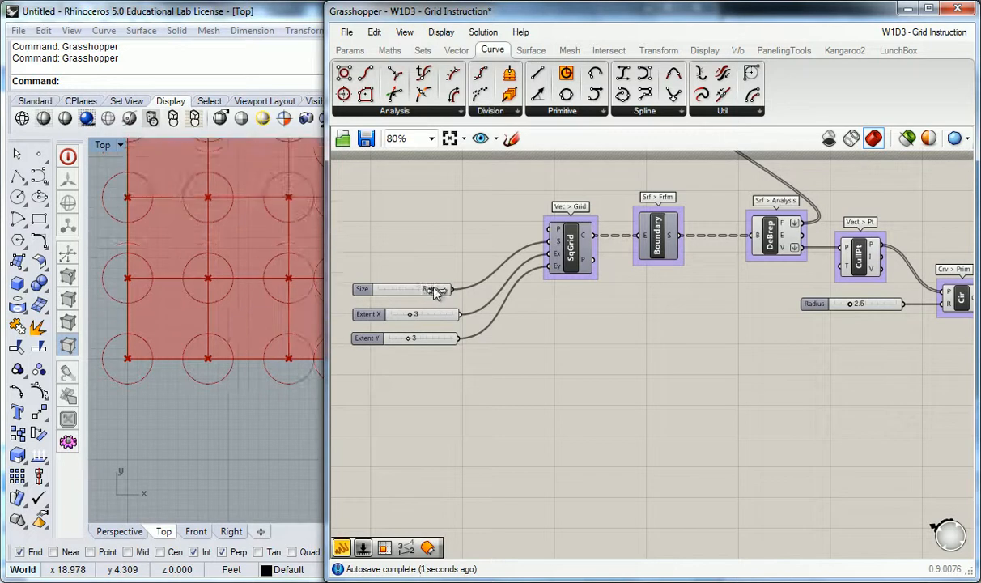
scroll(283, 236, down, 3)
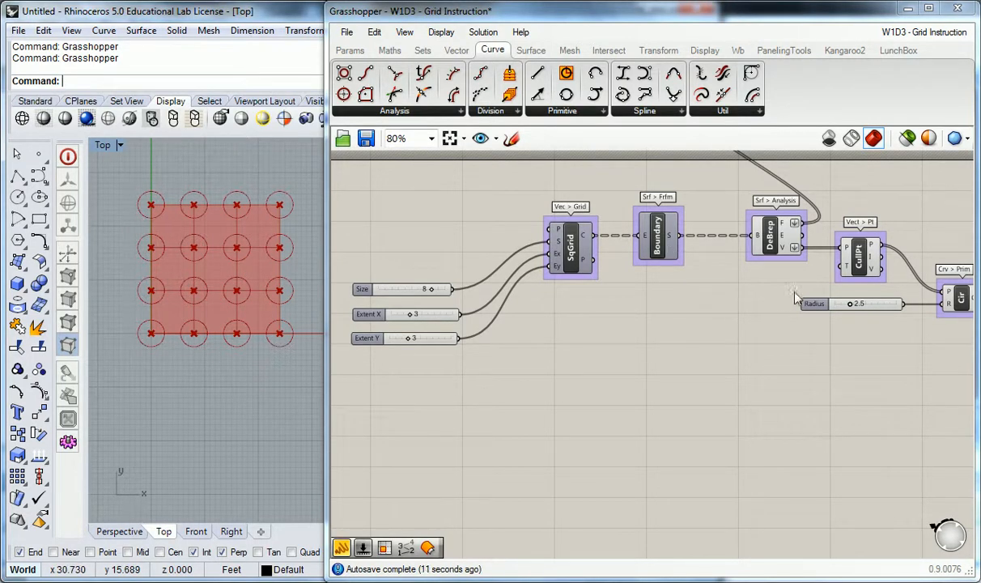
Delete the Radius slider that feeds the Circle component.
right_drag(790, 298, 706, 300)
key(Delete)
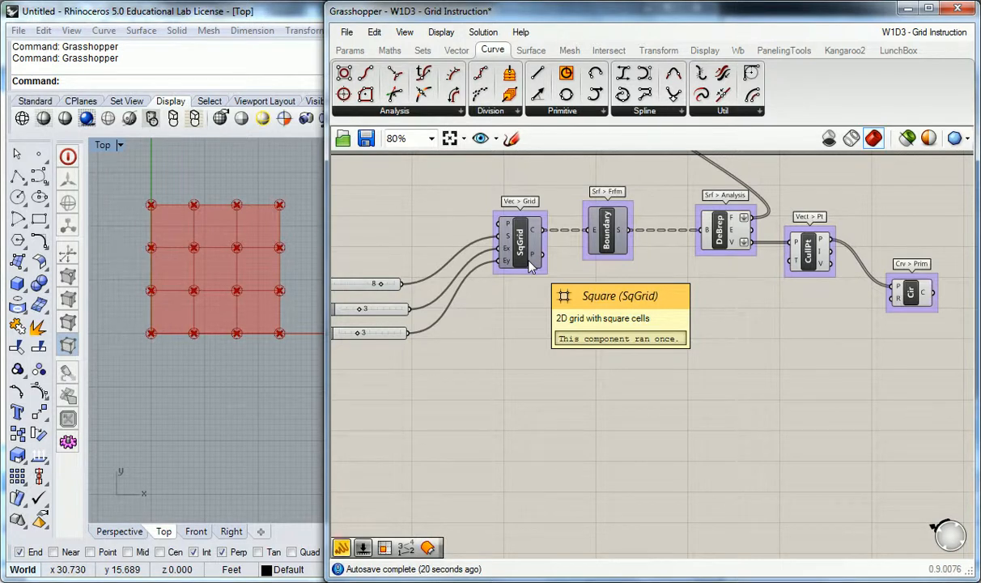
Give the Circle component's R input the expression r/2 and commit it.
right_click(899, 303)
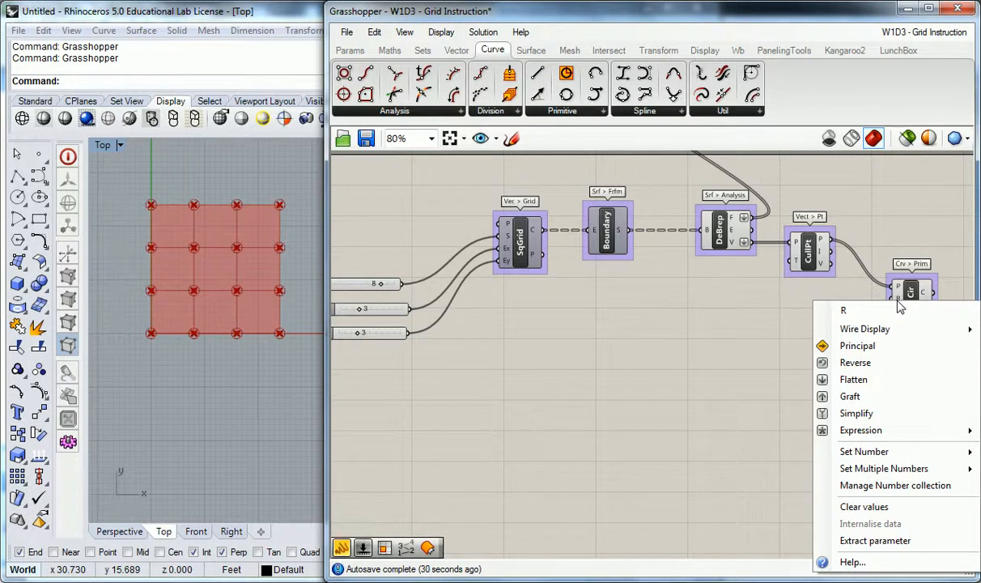
mouse_move(867, 433)
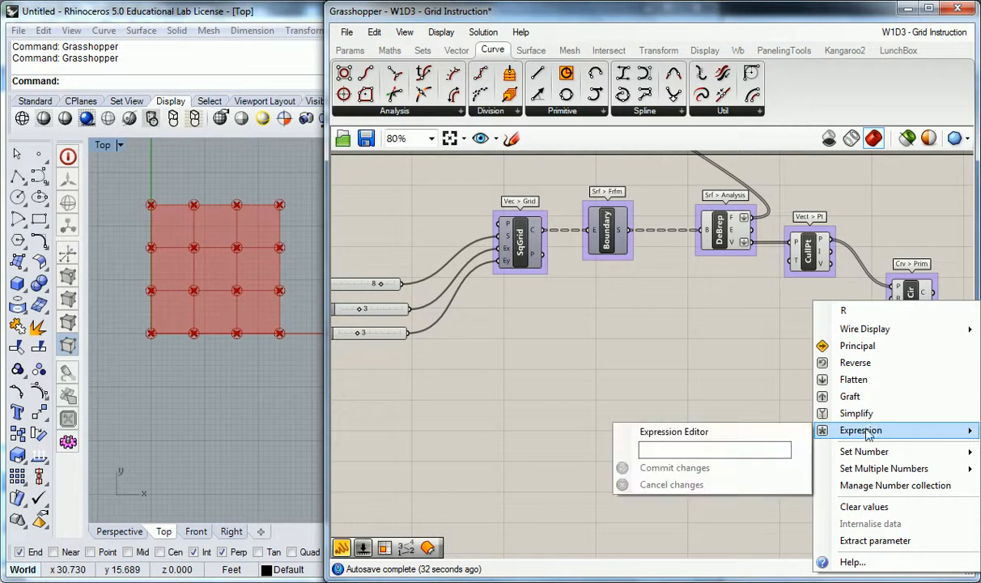
click(755, 452)
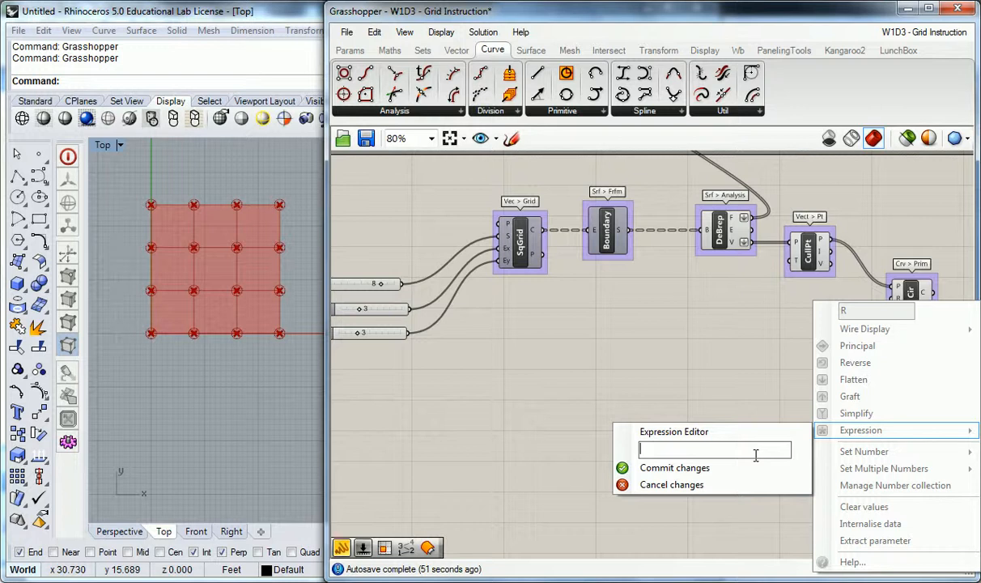
text(x)
text(r)
text(/2)
click(651, 468)
Change the variable in the Circle radius expression to uppercase so it reads R/2, and commit it.
scroll(789, 307, up, 5)
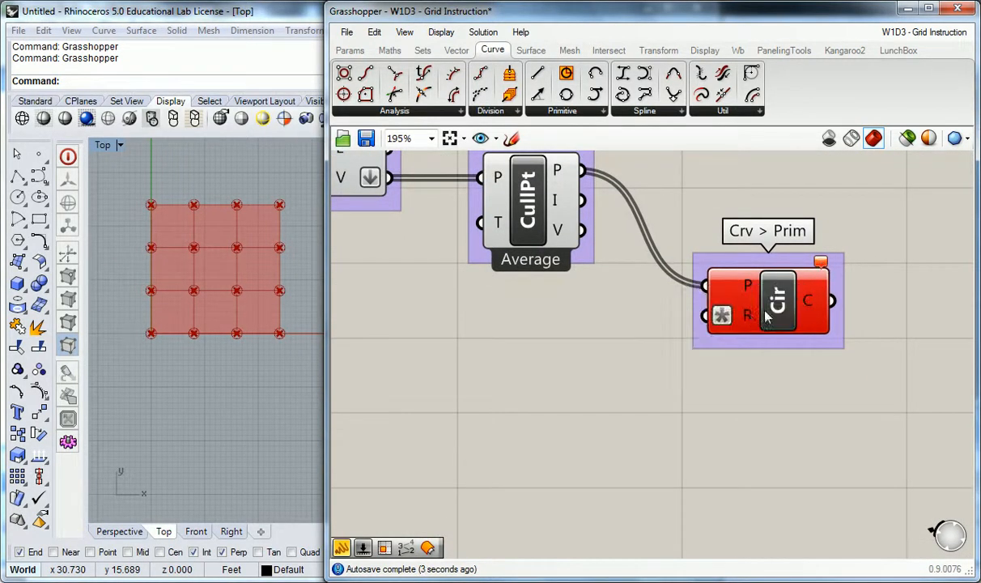
scroll(751, 322, down, 4)
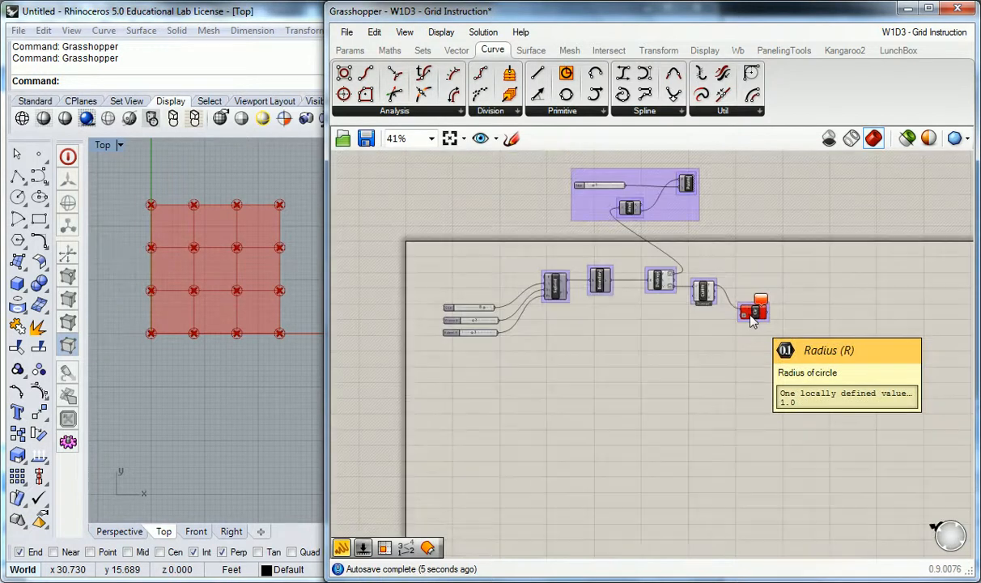
scroll(751, 322, up, 4)
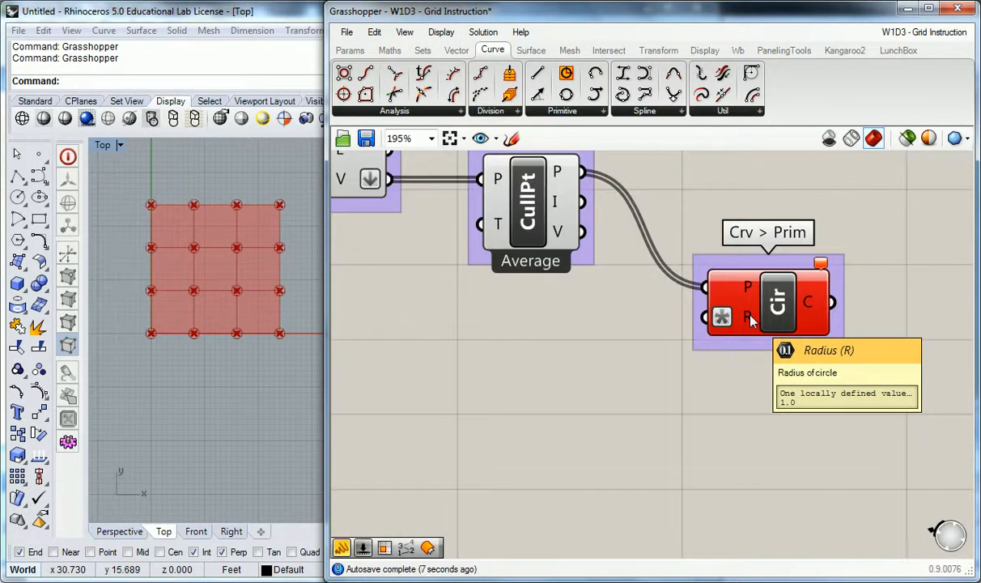
right_click(751, 322)
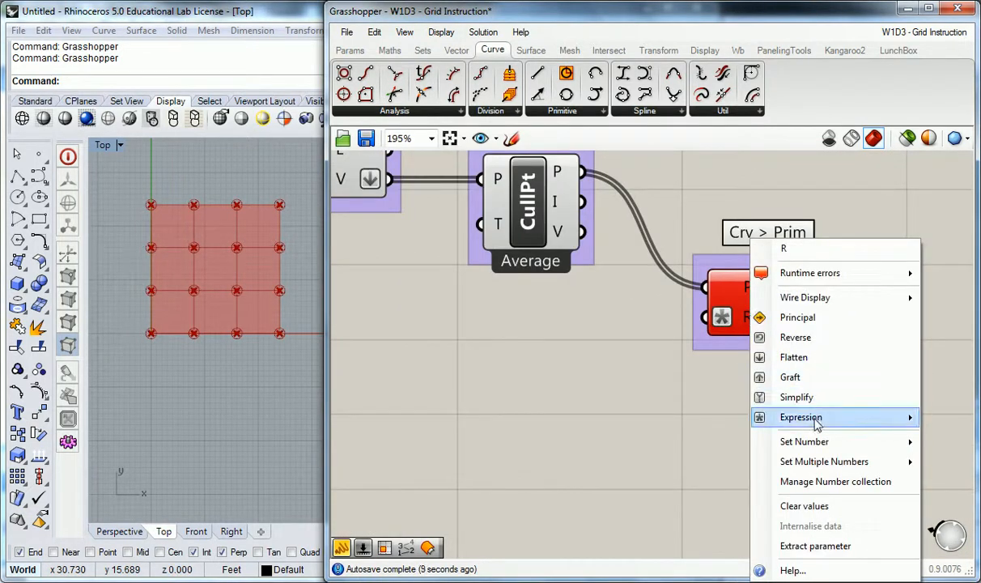
mouse_move(816, 424)
click(579, 435)
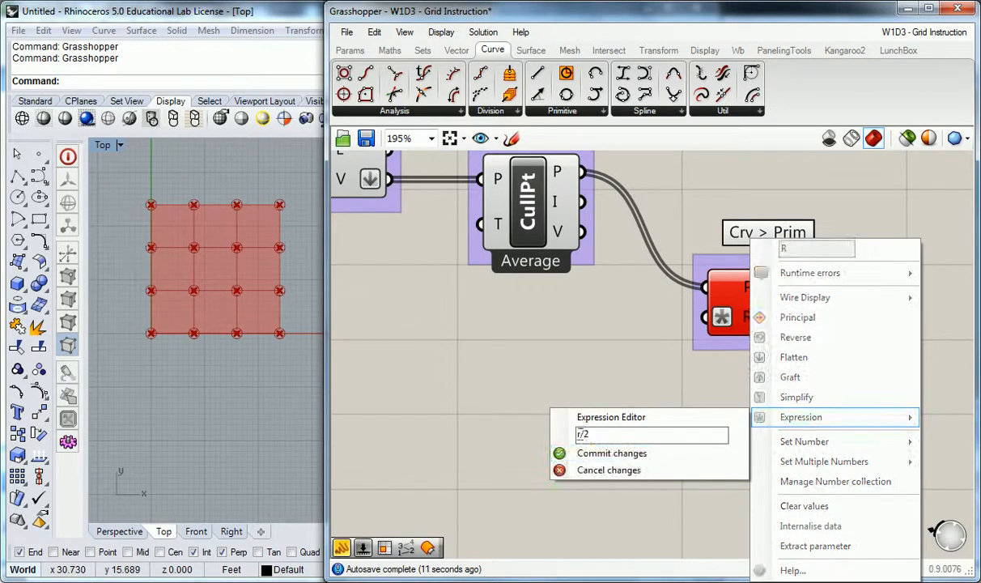
key(BackSpace)
text(R)
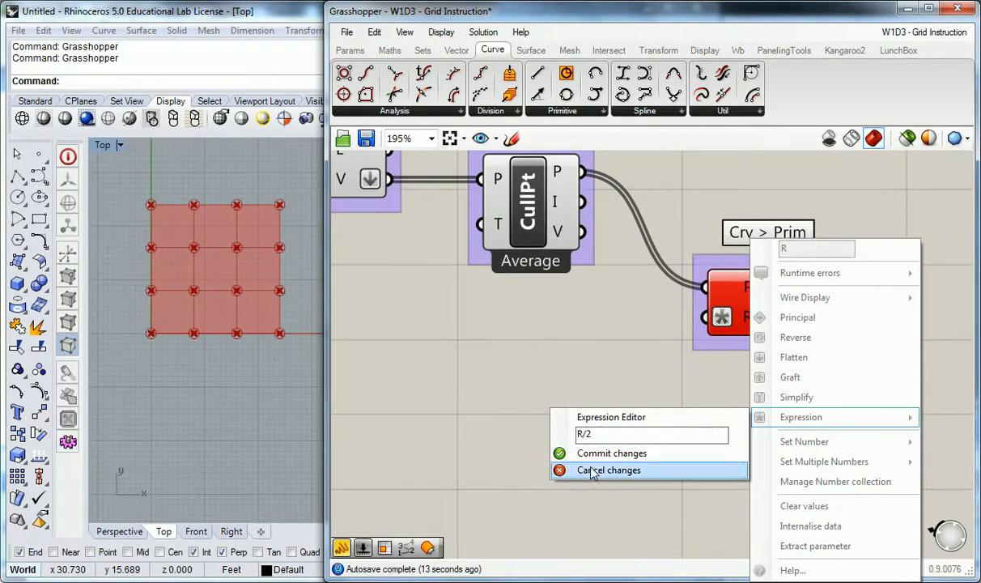
click(596, 453)
Re-enter the uppercase R variable in the Circle radius expression and commit the expression again.
right_click(710, 306)
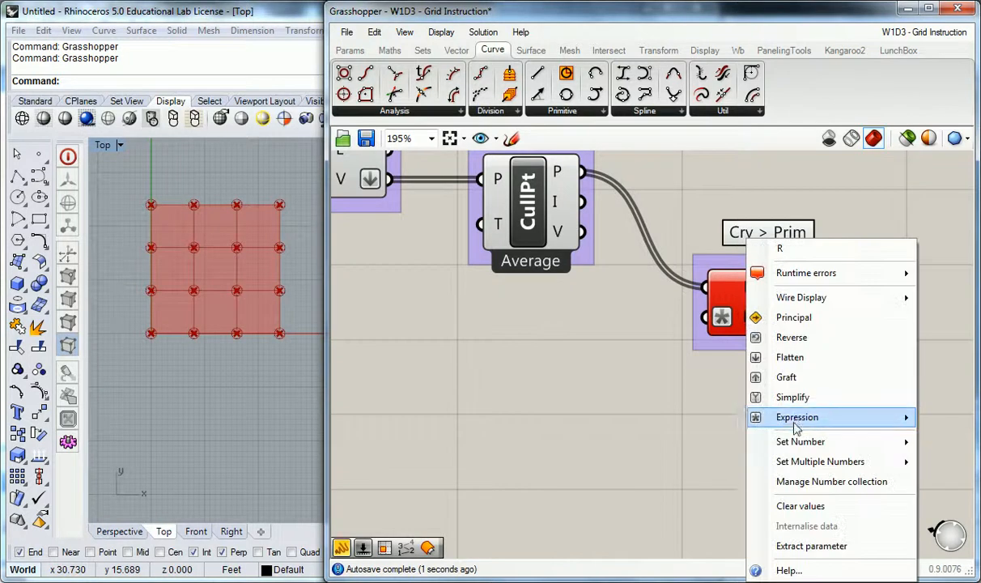
mouse_move(792, 418)
click(572, 434)
key(BackSpace)
text(R)
click(607, 454)
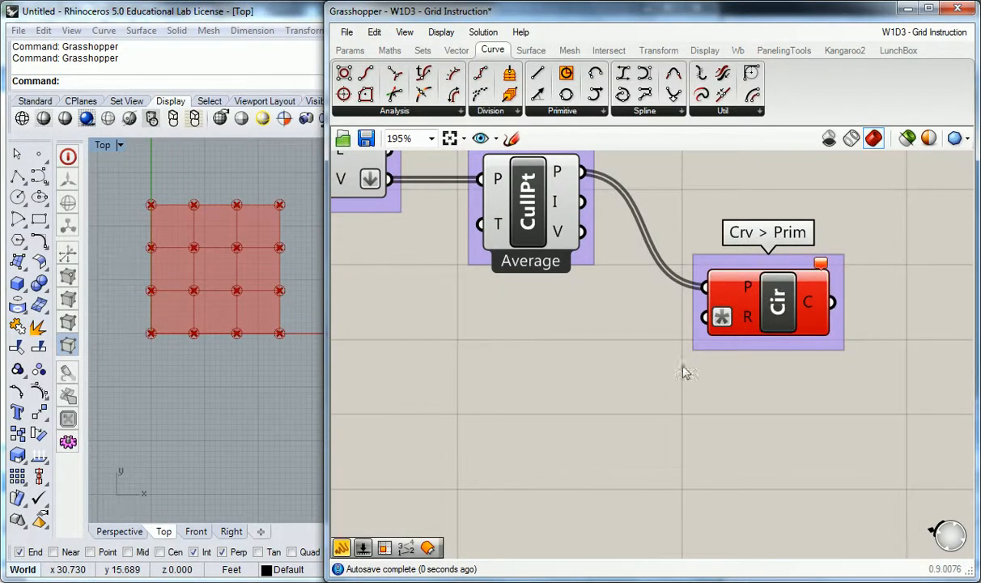
right_click(712, 314)
click(649, 322)
right_drag(739, 319, 745, 320)
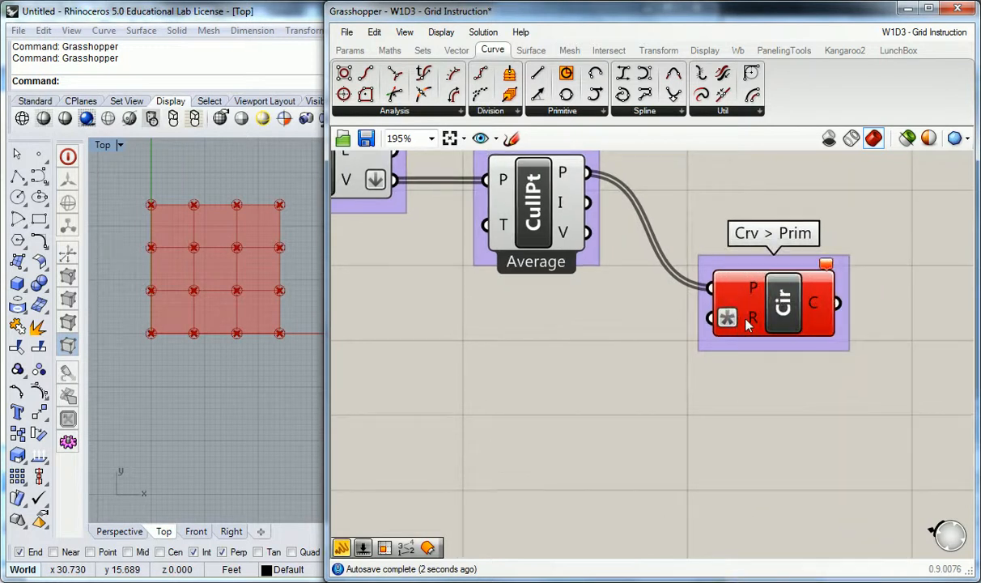
Replace the variable in the Circle component's R input expression to make it x/2, and commit it.
right_click(753, 320)
mouse_move(806, 417)
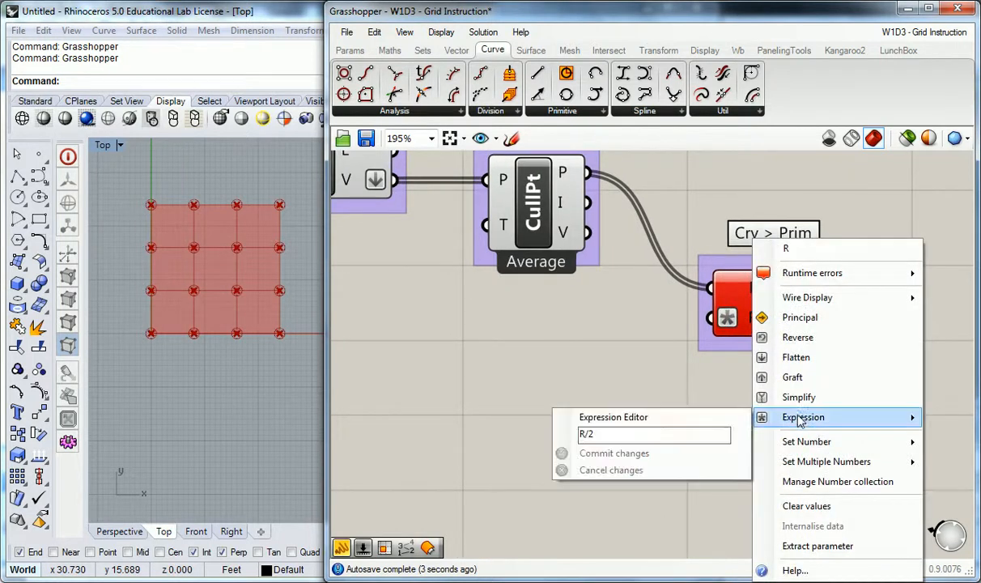
click(591, 435)
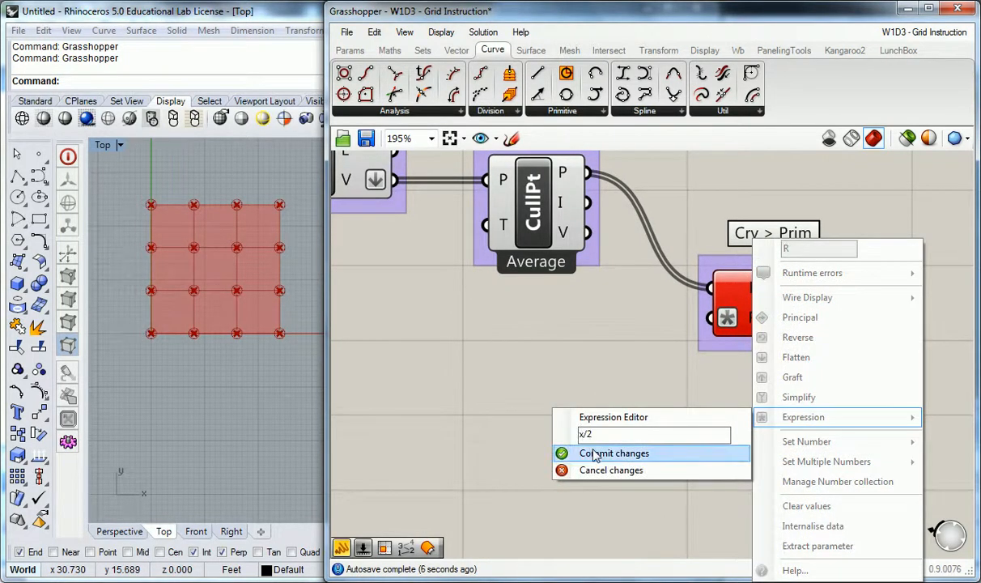
click(603, 454)
scroll(664, 387, down, 2)
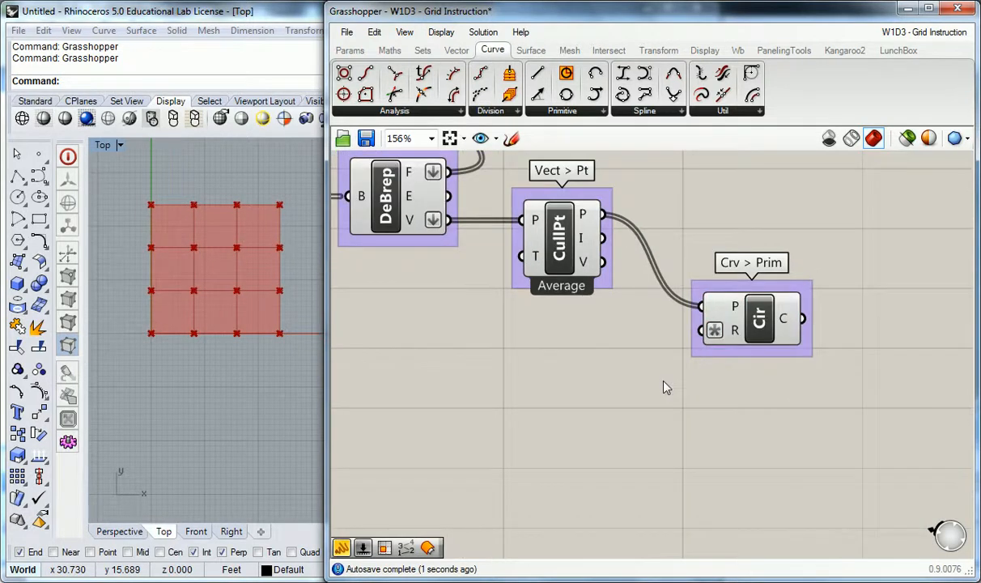
Connect the output of the grid's Size slider to the Circle component's R input.
scroll(664, 387, down, 4)
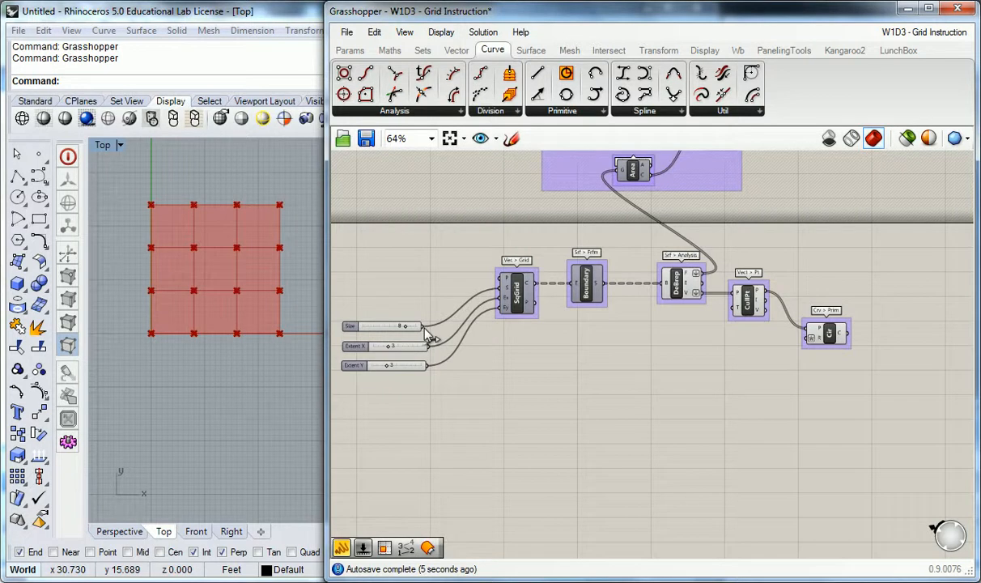
right_drag(584, 315, 612, 324)
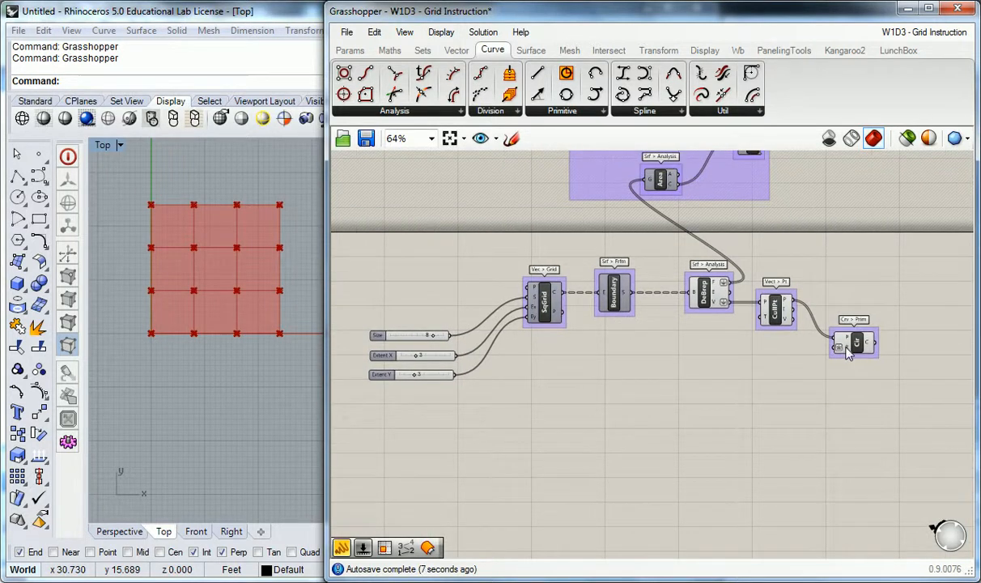
mouse_move(848, 350)
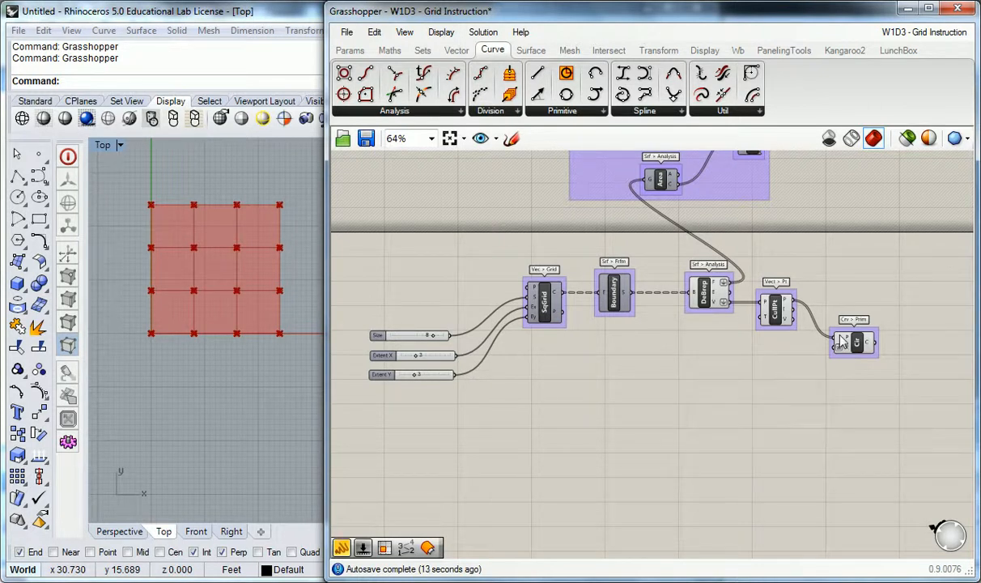
mouse_move(394, 340)
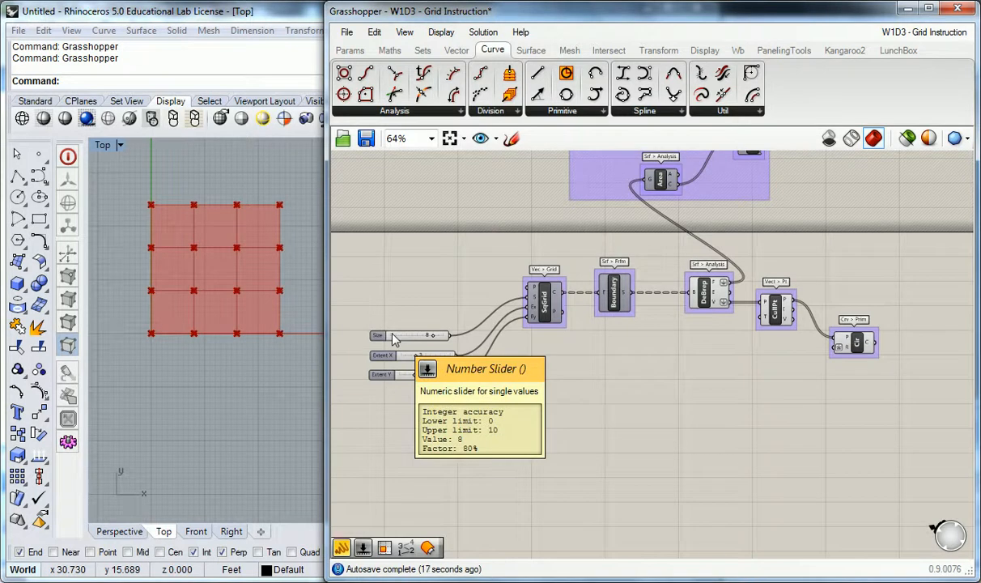
drag(450, 335, 839, 347)
scroll(789, 387, up, 4)
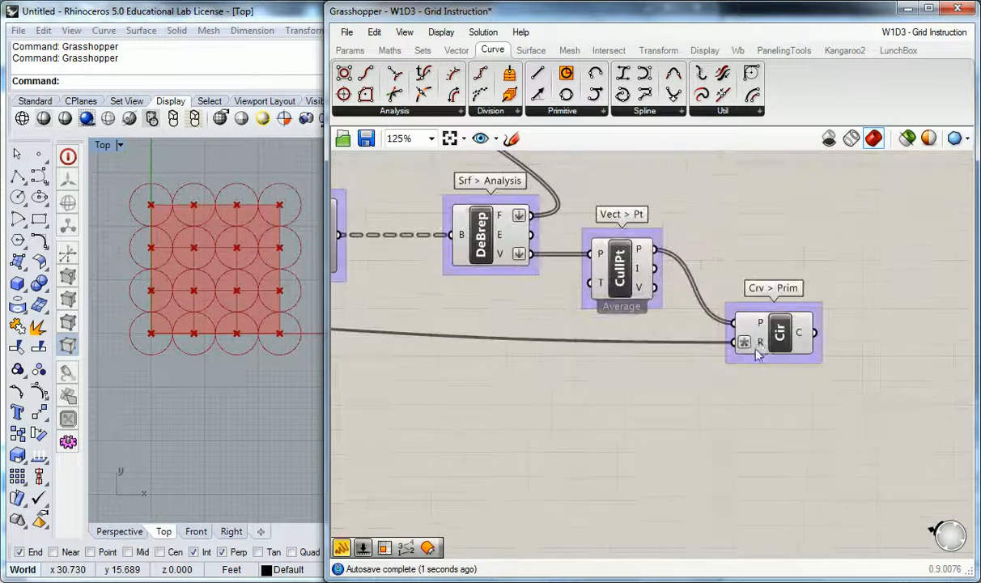
Examine the Circle radius input's value and expression, and trace its wire back to the Size slider.
mouse_move(762, 347)
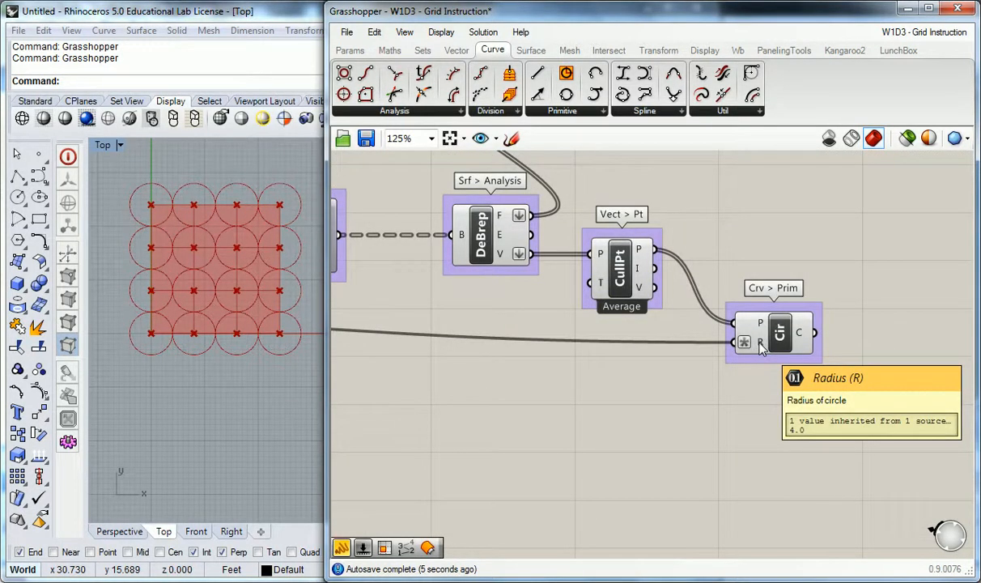
right_click(761, 346)
mouse_move(778, 440)
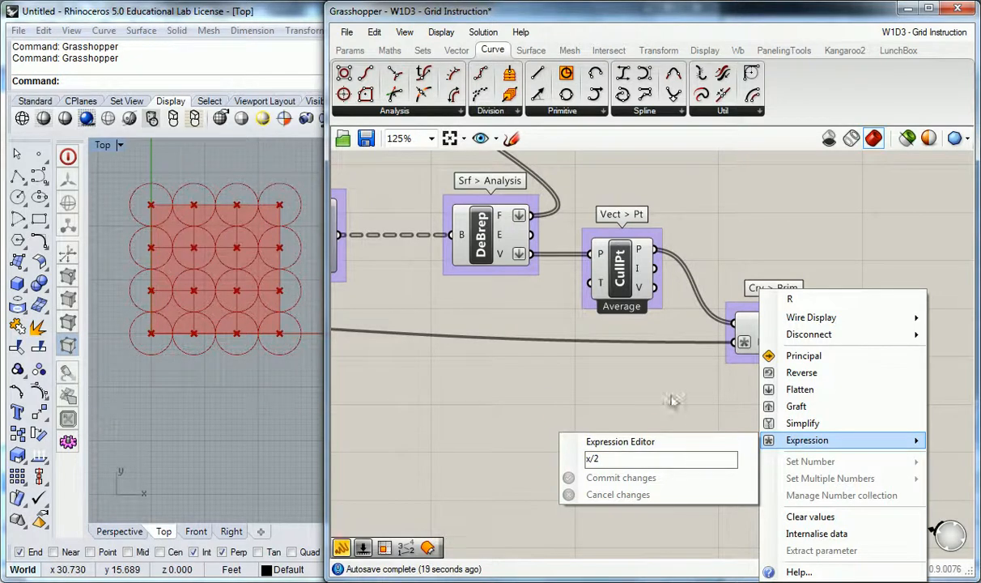
click(694, 414)
scroll(622, 343, down, 2)
right_drag(590, 342, 805, 314)
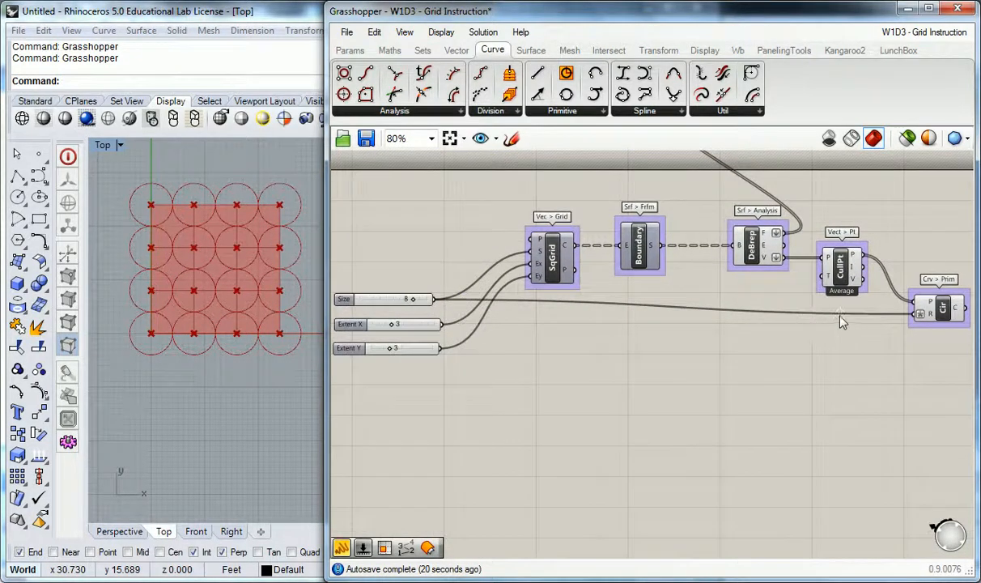
scroll(651, 313, down, 1)
scroll(685, 322, up, 1)
right_drag(685, 322, 670, 319)
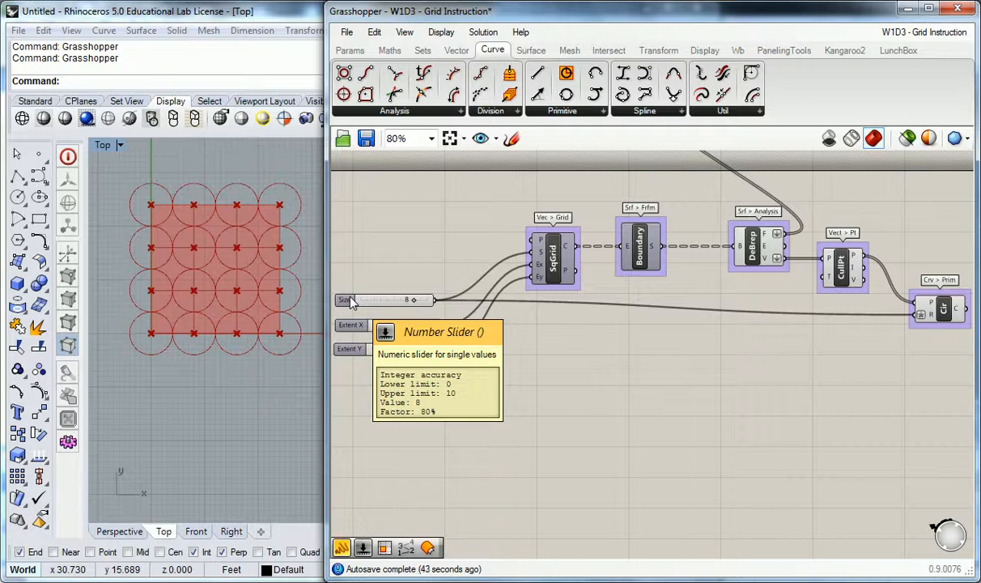
scroll(593, 327, down, 1)
right_drag(592, 328, 521, 355)
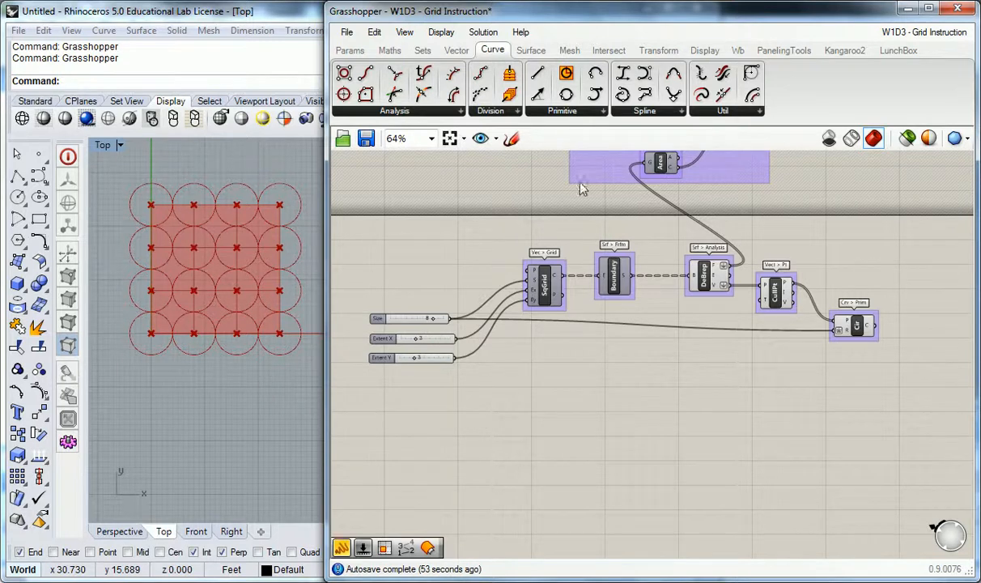
Set the Size slider to 6 and check how the grid and circles respond.
scroll(460, 263, up, 5)
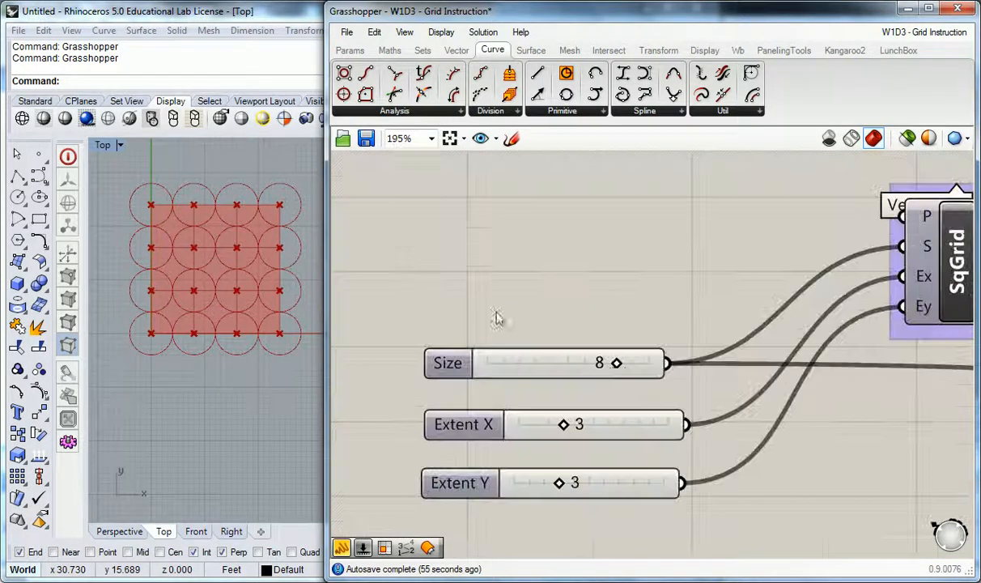
drag(620, 368, 590, 366)
scroll(591, 293, down, 1)
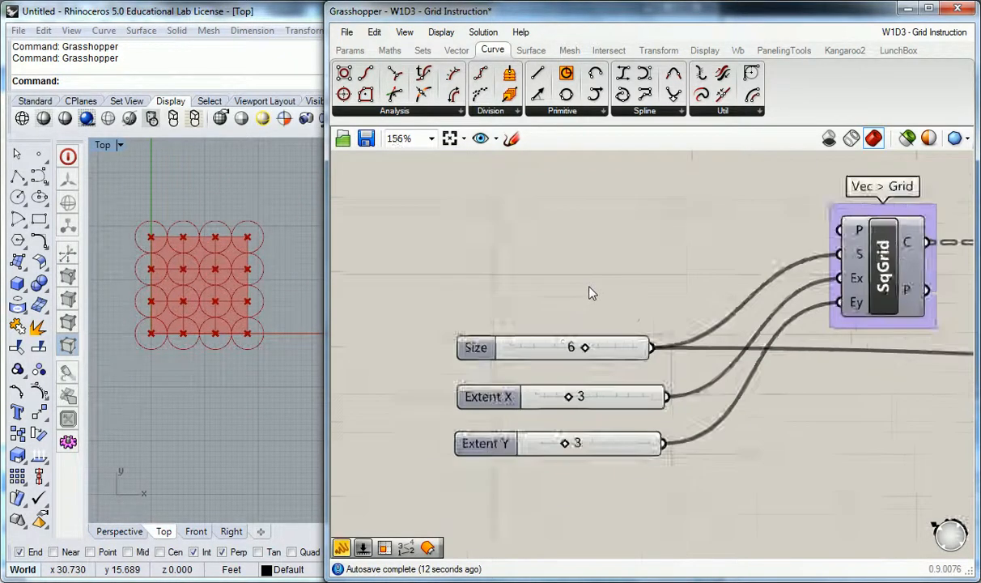
scroll(591, 293, down, 2)
scroll(628, 278, down, 2)
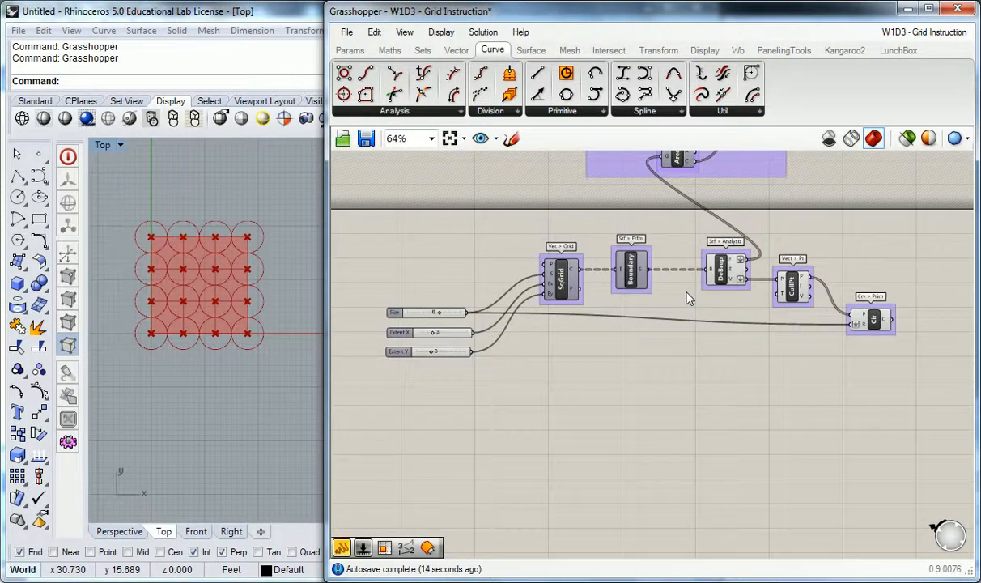
scroll(688, 298, up, 1)
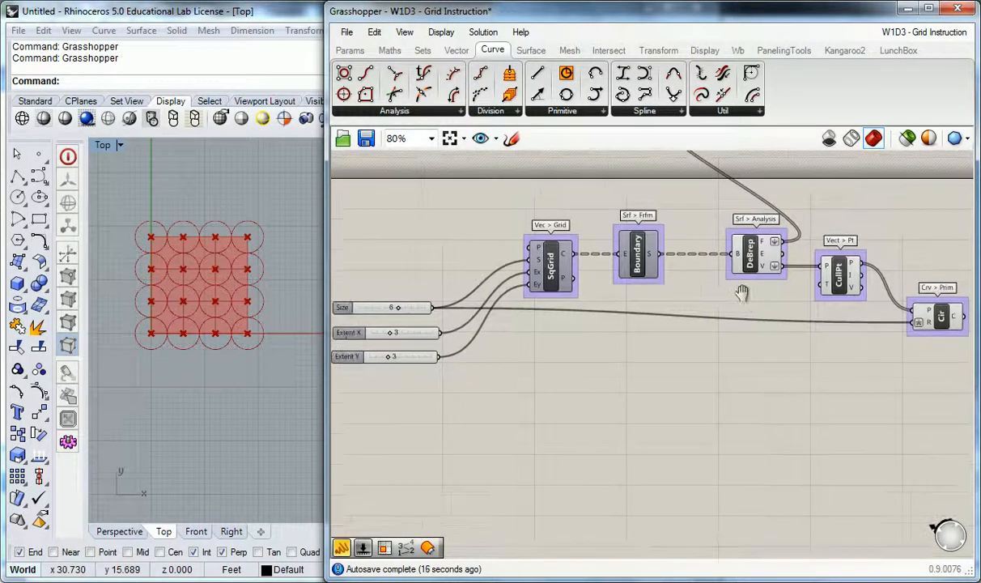
scroll(738, 300, down, 1)
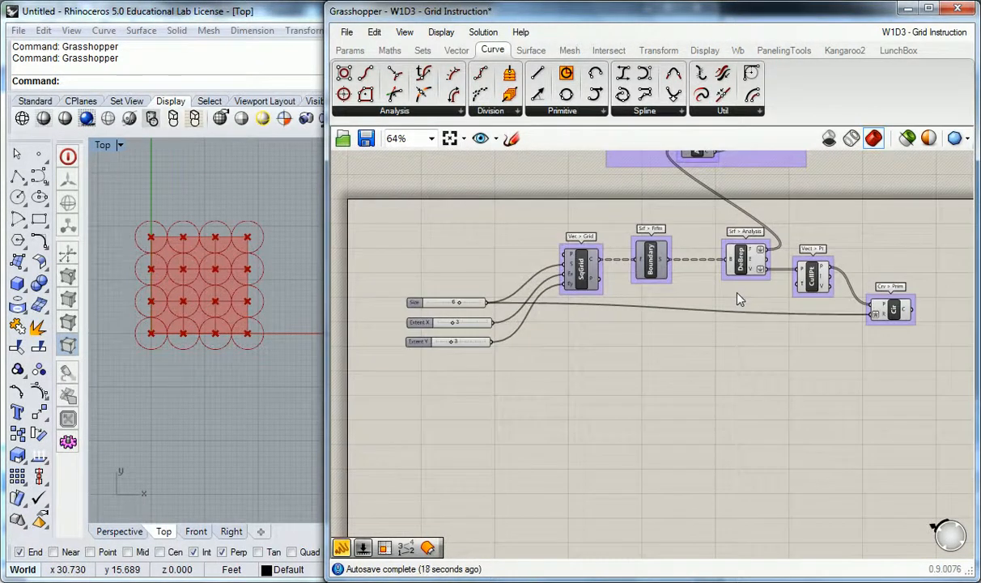